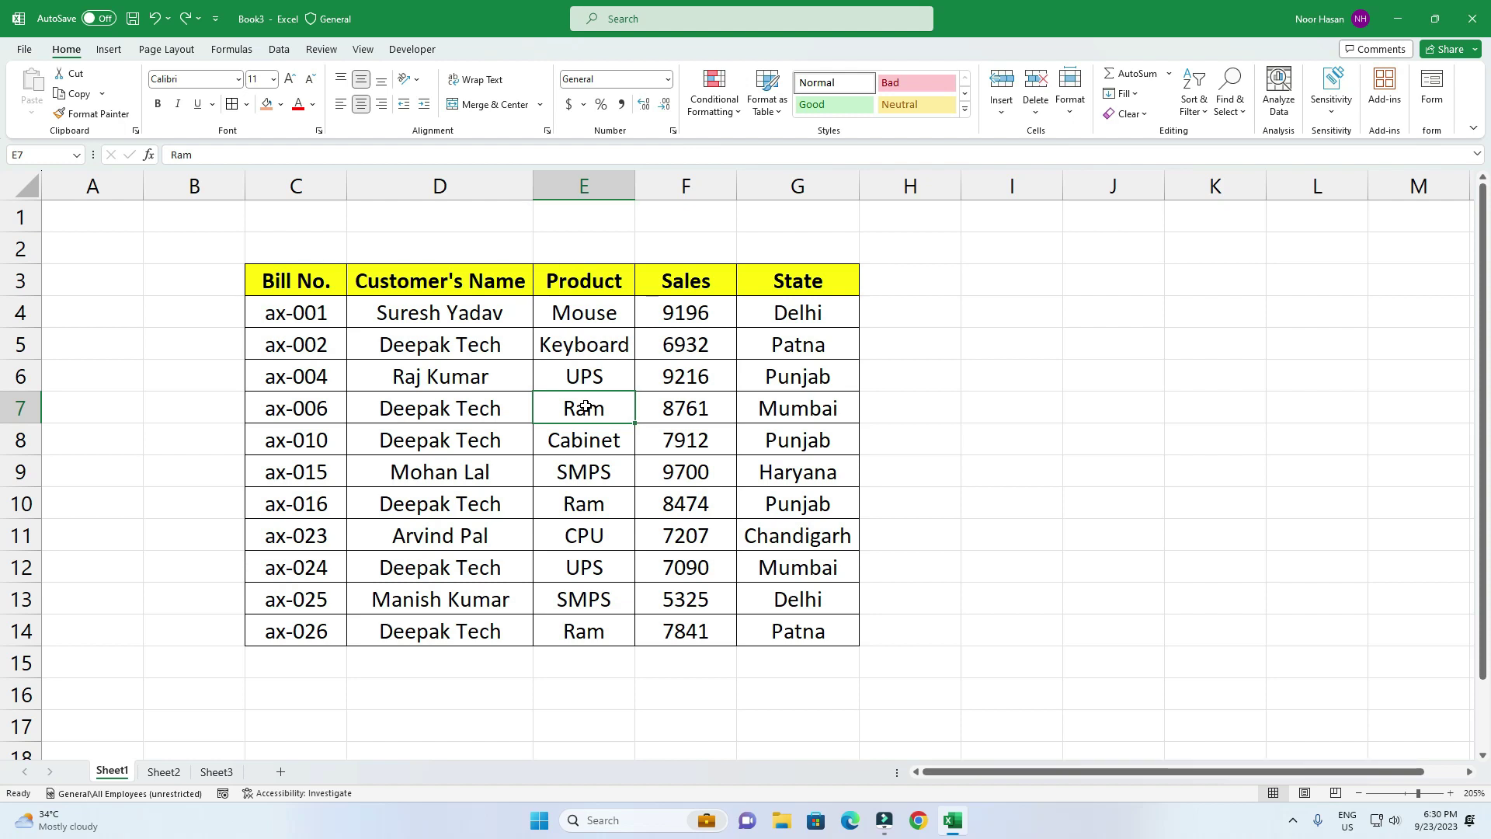
Select the row 8 record, cells C8 through G8, in the Sheet1 sales table
{"action": "mouse_move", "coordinate": [288, 293]}
{"action": "left_mouse_down"}
{"action": "mouse_move", "coordinate": [724, 526]}
{"action": "mouse_move", "coordinate": [871, 657]}
{"action": "left_mouse_up"}
{"action": "left_click", "coordinate": [576, 442]}
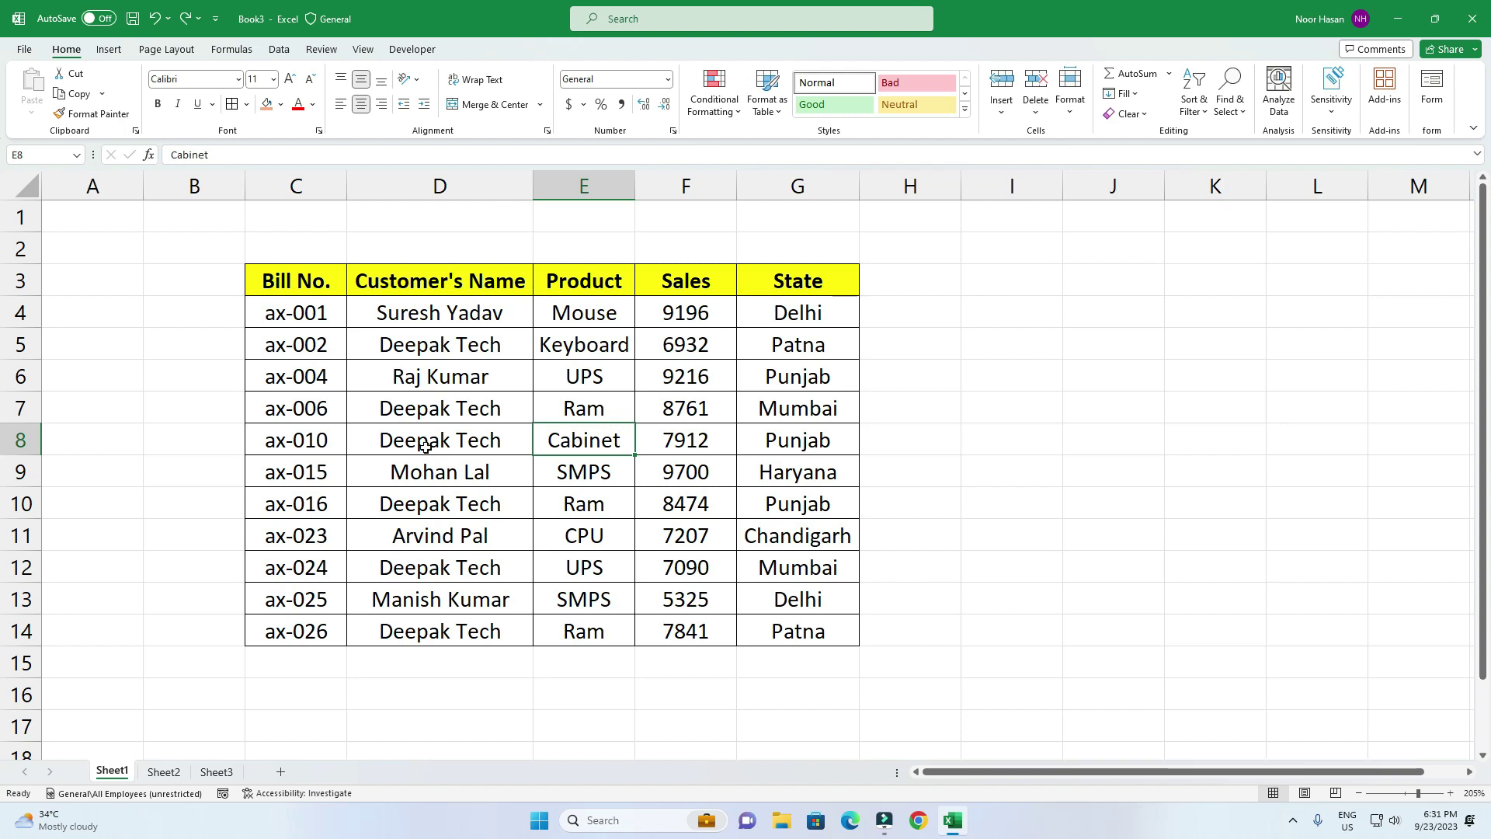
{"action": "left_click_drag", "start_coordinate": [295, 440], "coordinate": [788, 436]}
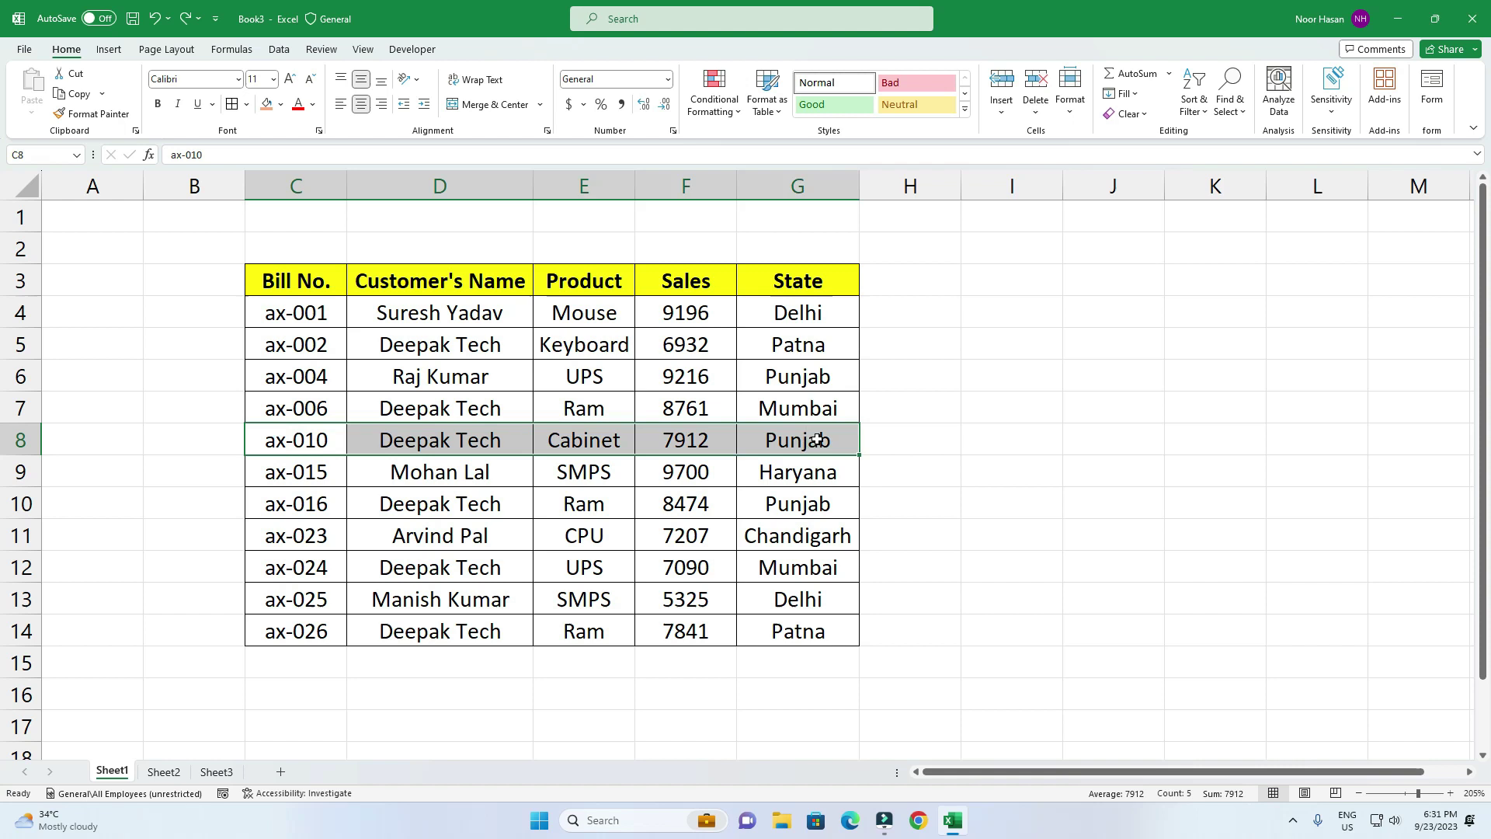
Fill C8:G8 orange, then switch to Sheet2 to see its dark blue highlighted row
{"action": "left_click", "coordinate": [281, 106]}
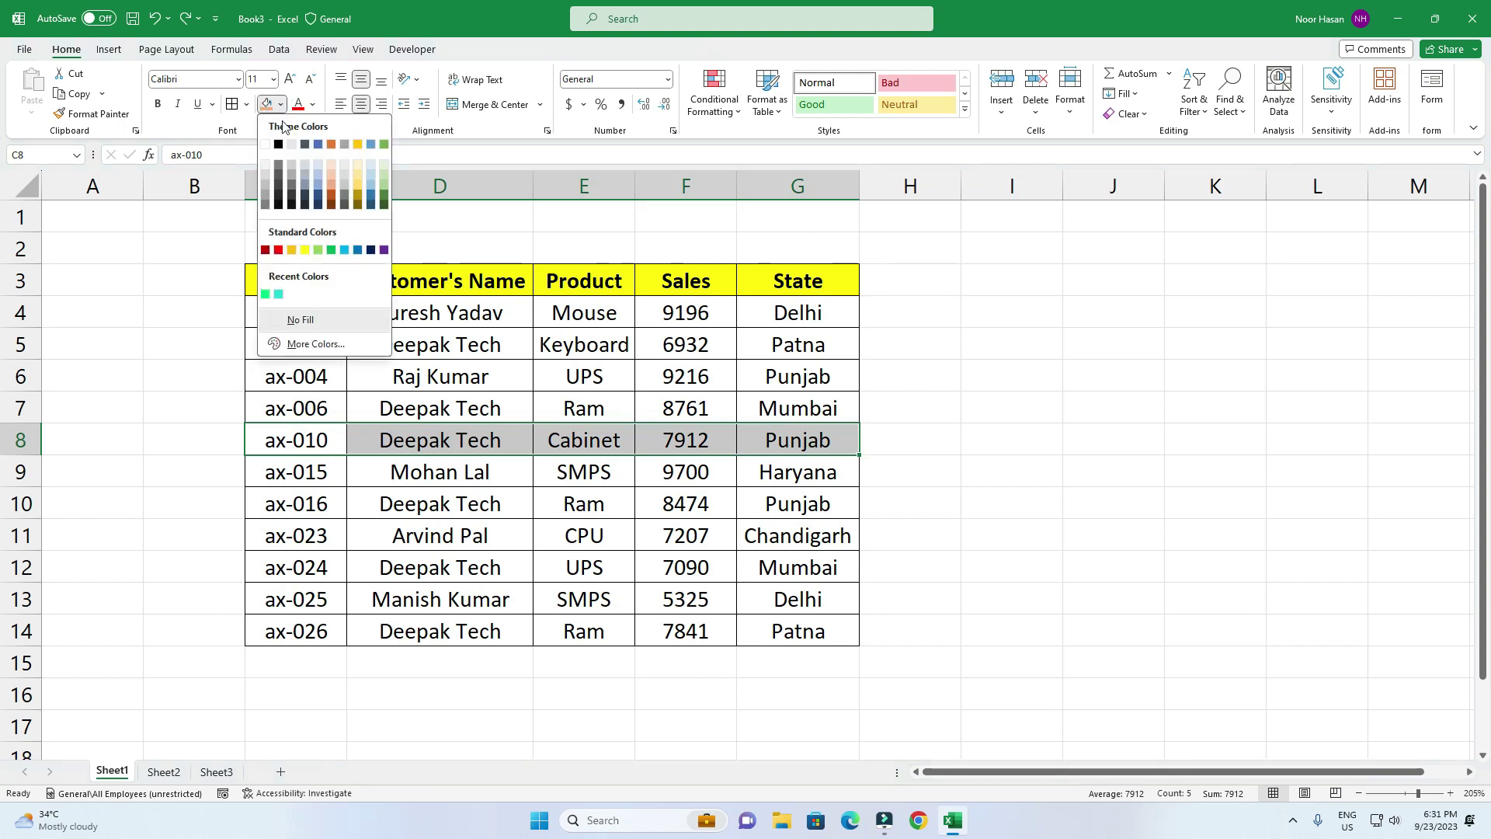
{"action": "left_click", "coordinate": [332, 185]}
{"action": "left_click", "coordinate": [332, 185]}
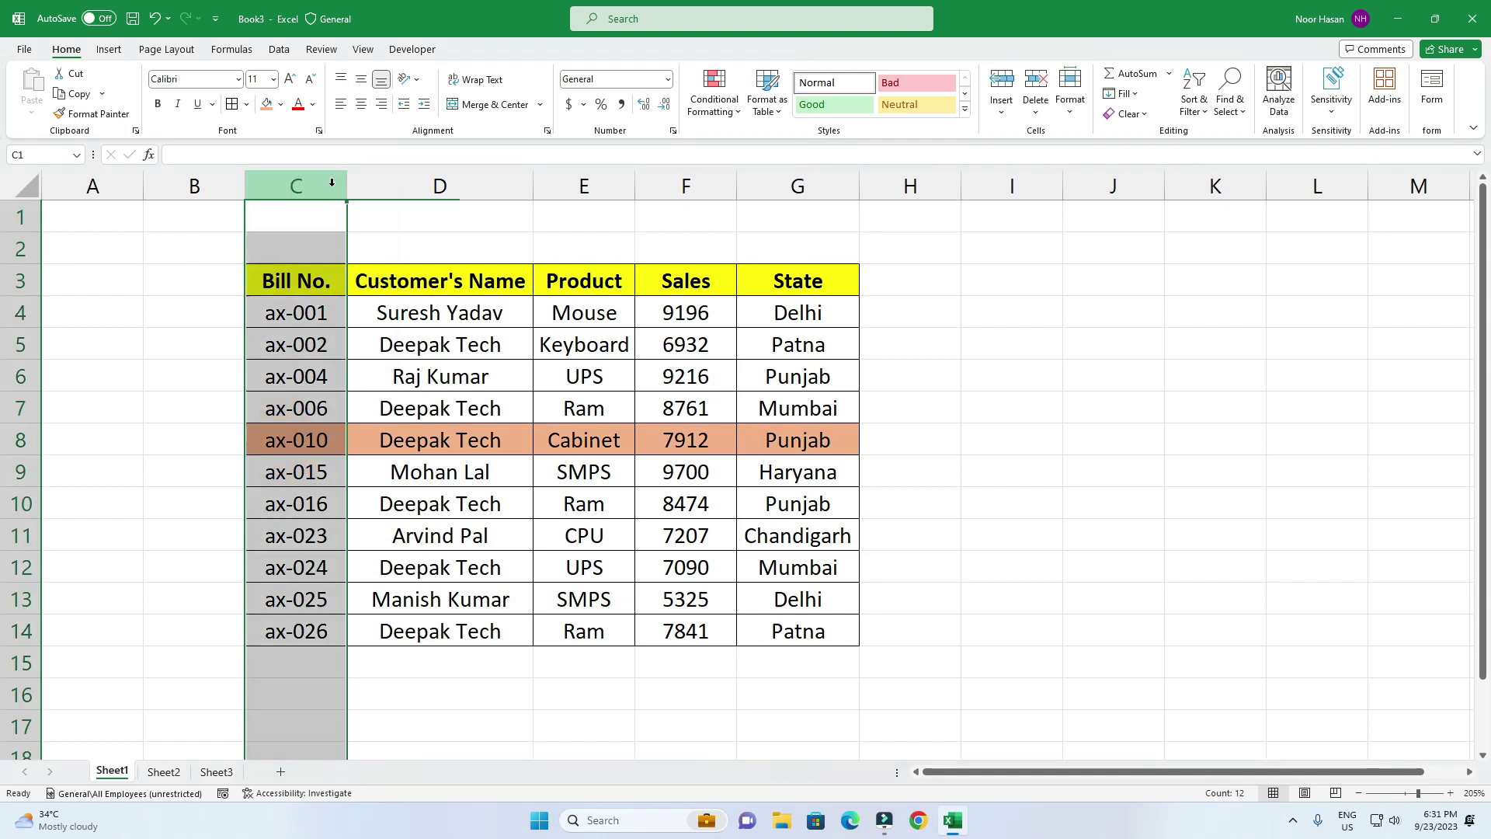
{"action": "left_click", "coordinate": [457, 440]}
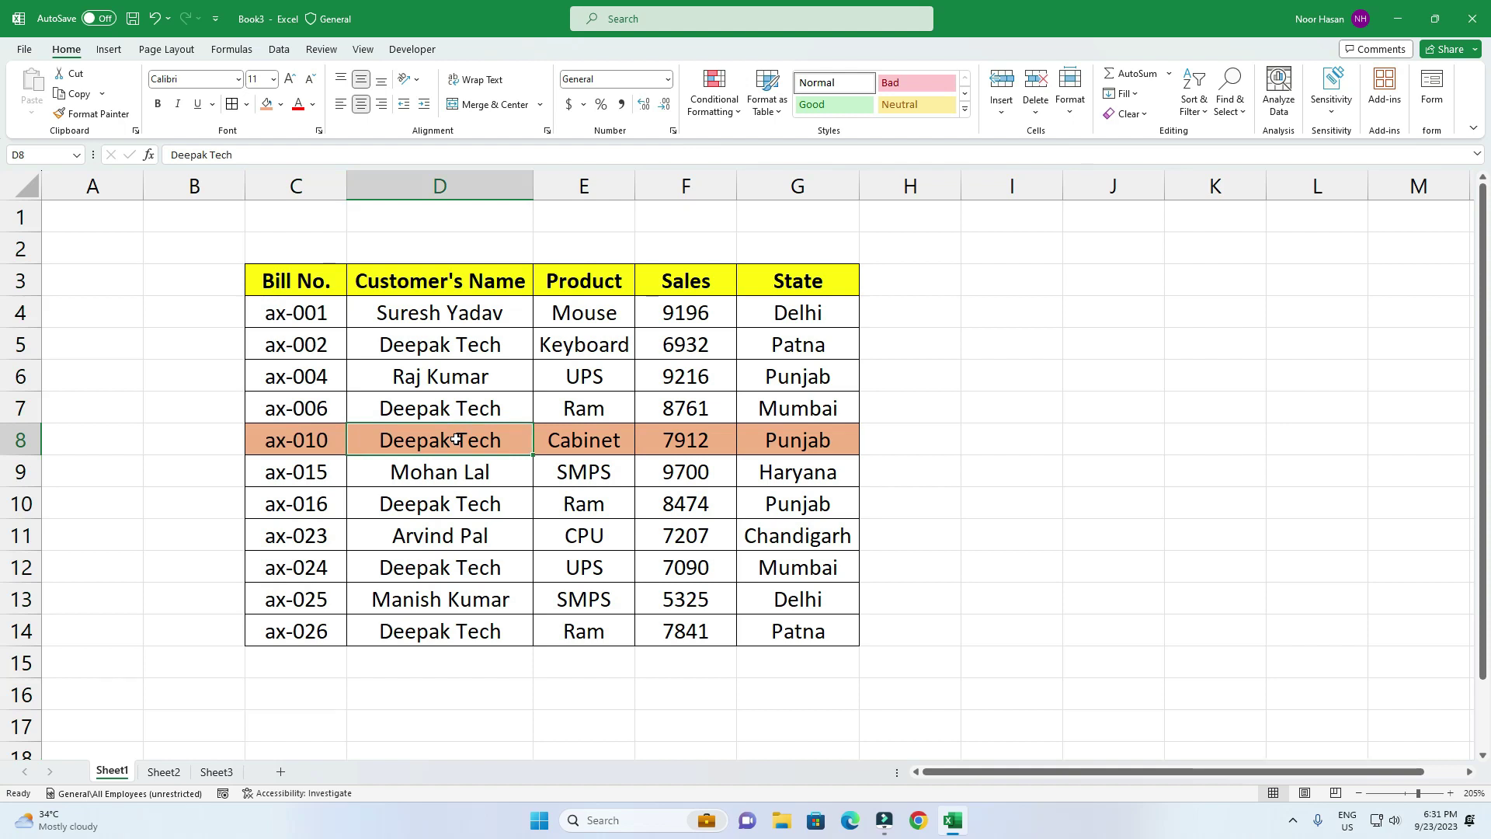
{"action": "left_click", "coordinate": [478, 345]}
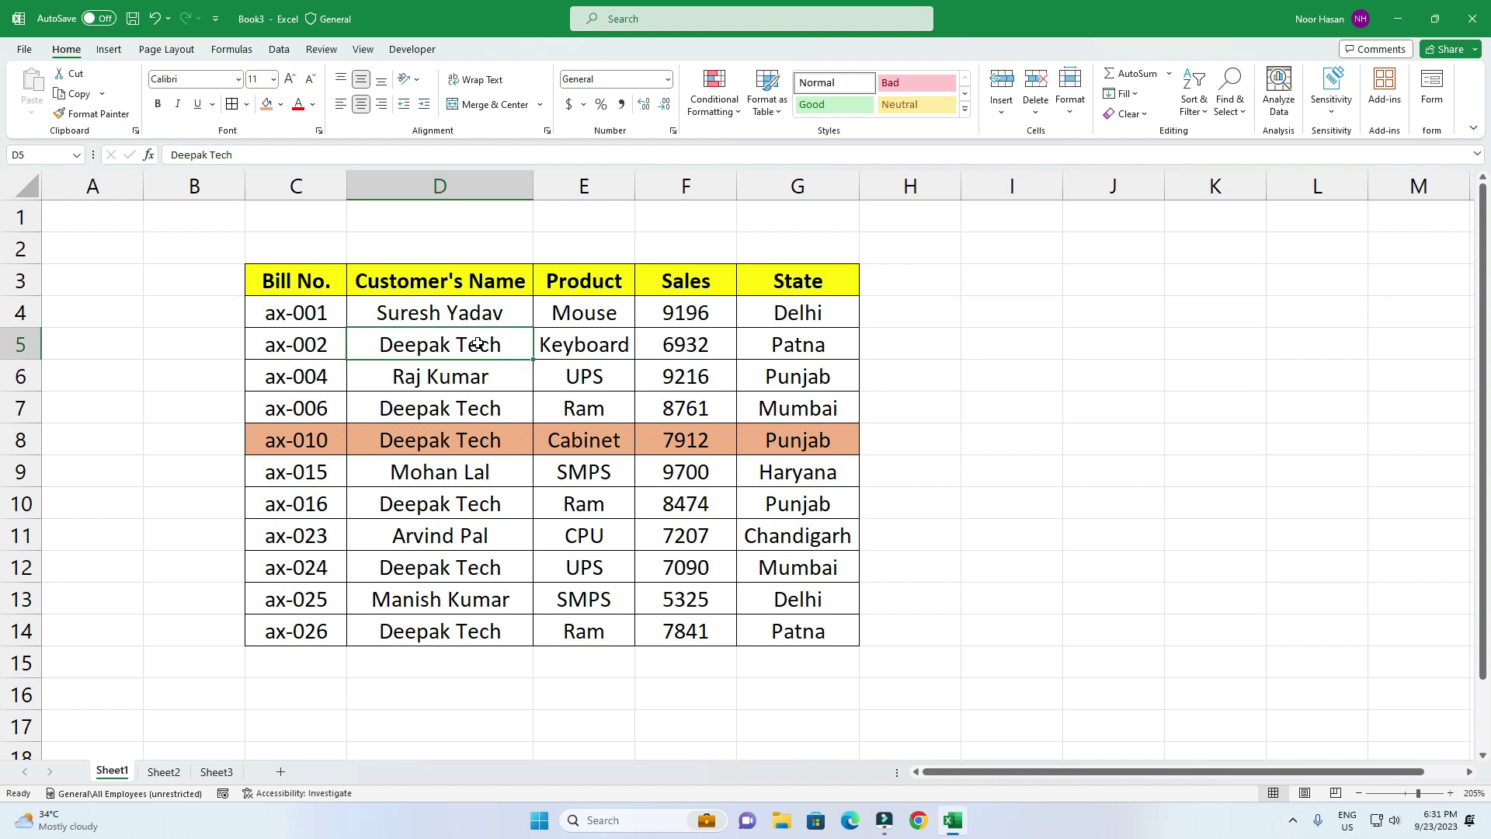
{"action": "left_click", "coordinate": [162, 774]}
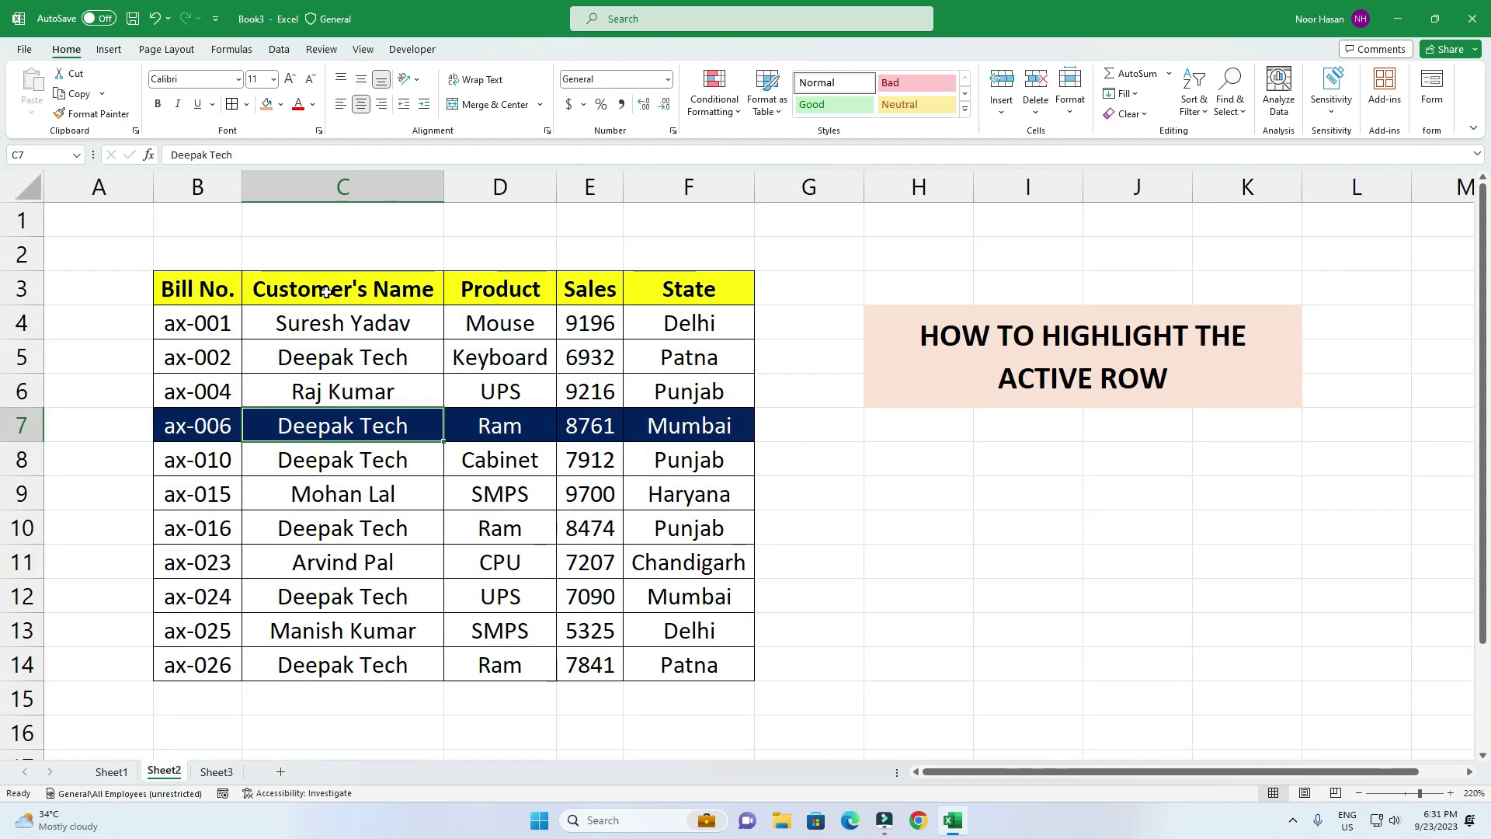
{"action": "left_click", "coordinate": [404, 528]}
{"action": "left_click", "coordinate": [394, 460]}
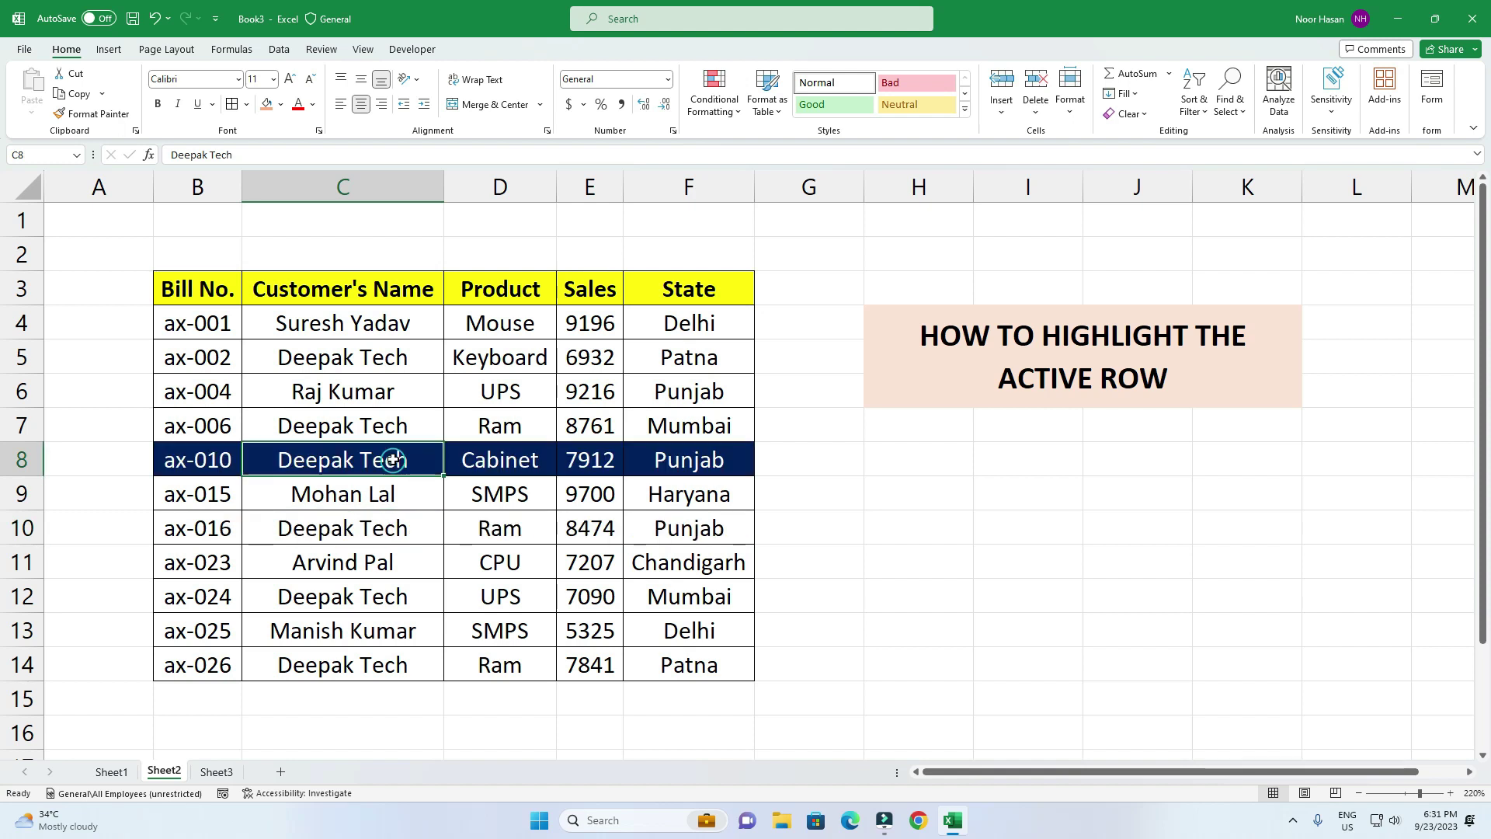
{"action": "left_click", "coordinate": [394, 389]}
{"action": "left_click", "coordinate": [387, 561]}
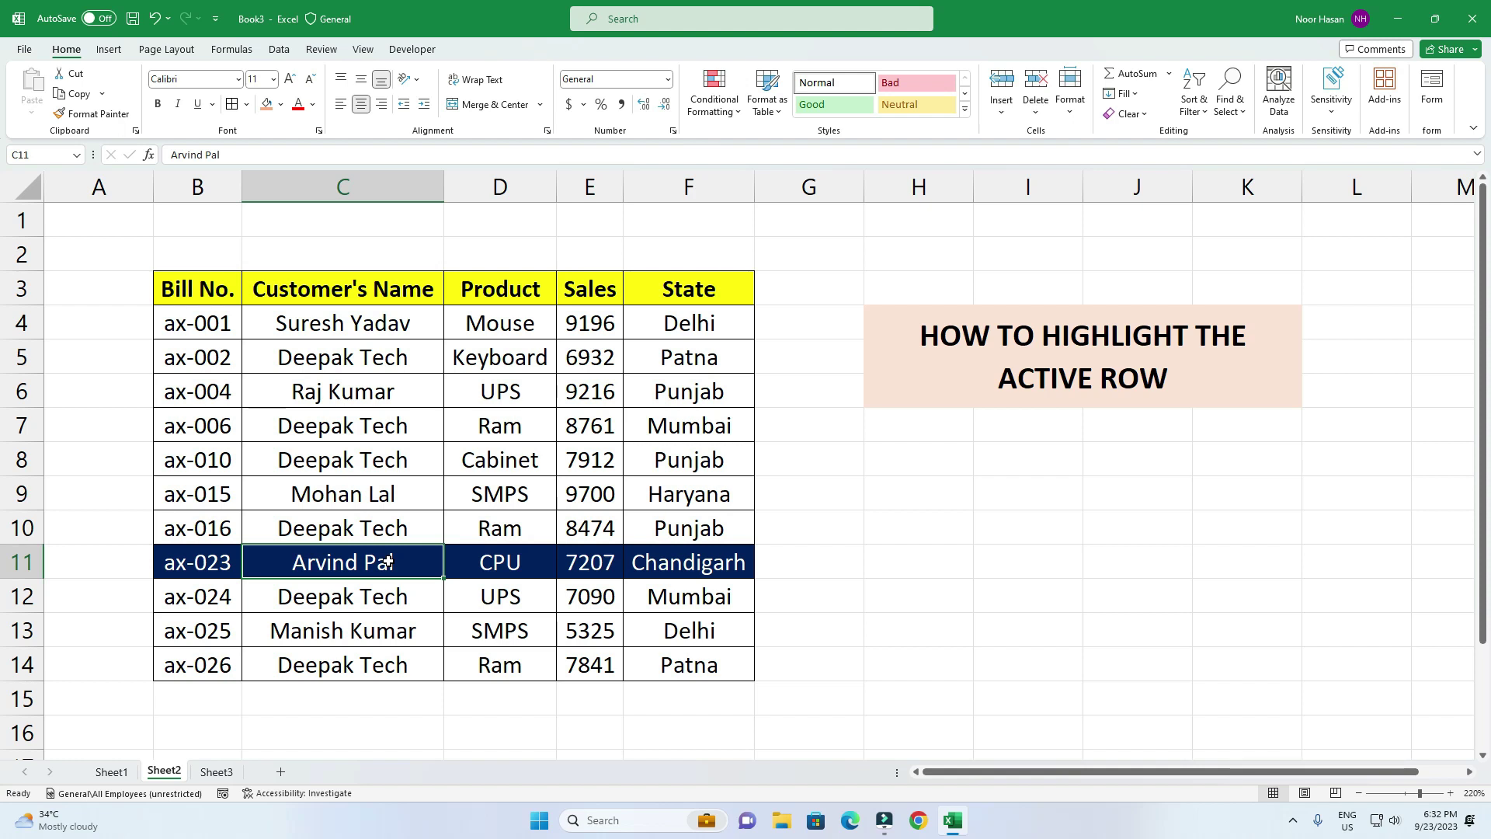
{"action": "left_click", "coordinate": [364, 460]}
{"action": "left_click", "coordinate": [383, 423]}
{"action": "left_click", "coordinate": [383, 354]}
{"action": "left_click", "coordinate": [396, 547]}
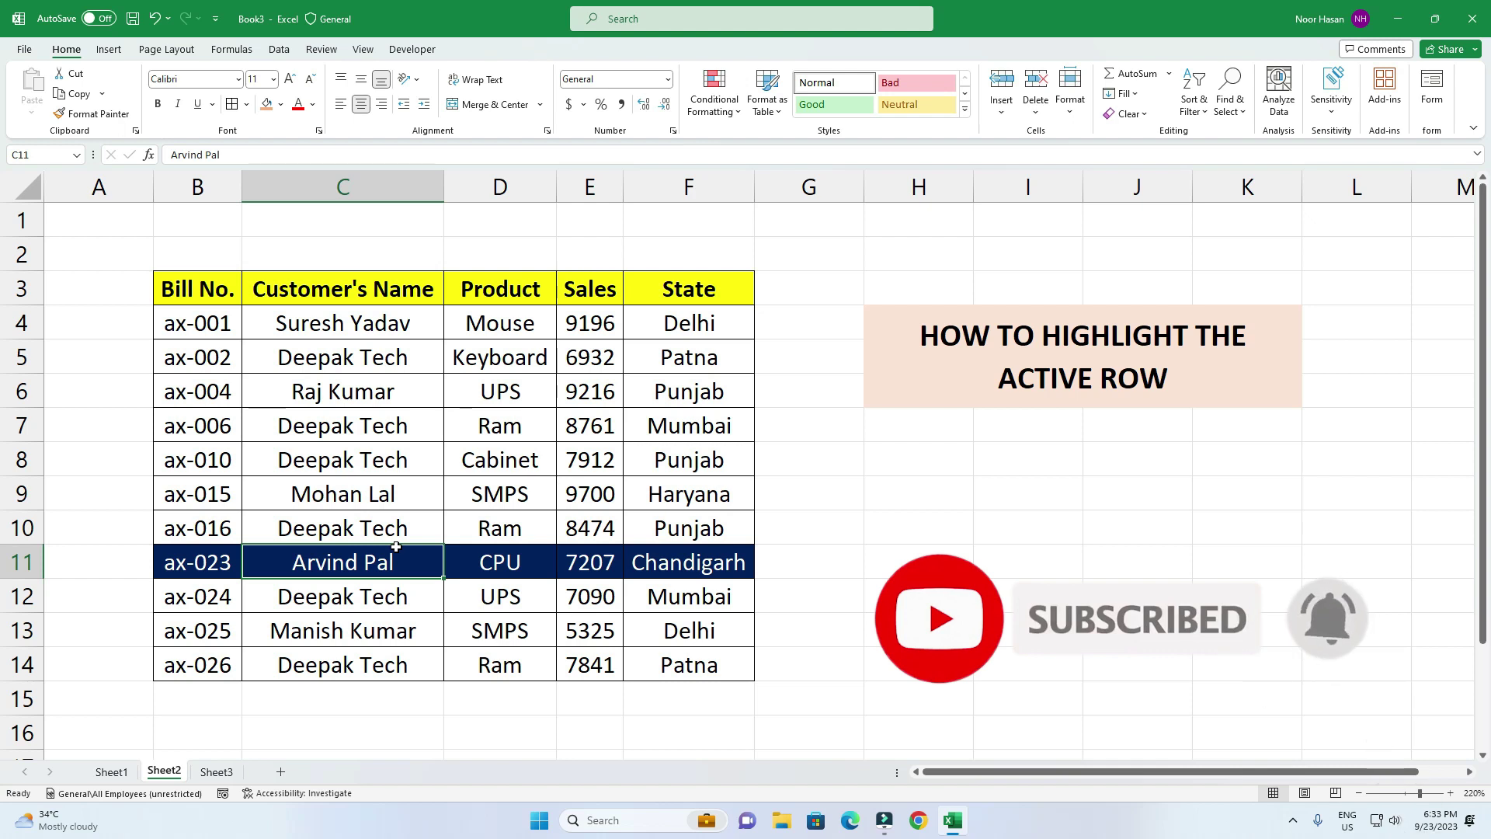
Switch to Sheet3 and click through cells D5, D7, D8, E8 and D12
{"action": "left_click", "coordinate": [220, 772]}
{"action": "left_click", "coordinate": [470, 451]}
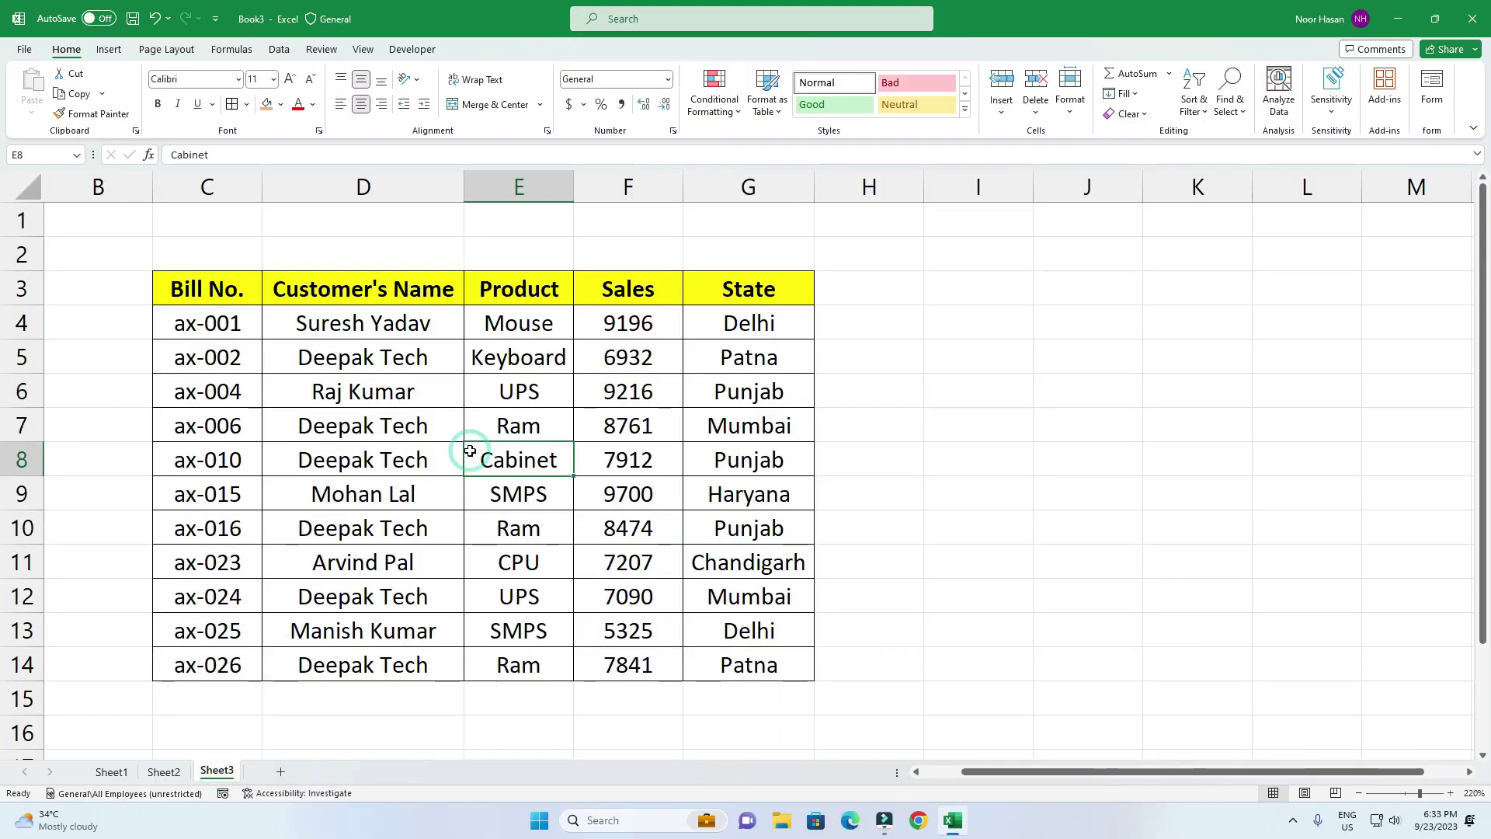
{"action": "left_click", "coordinate": [435, 598]}
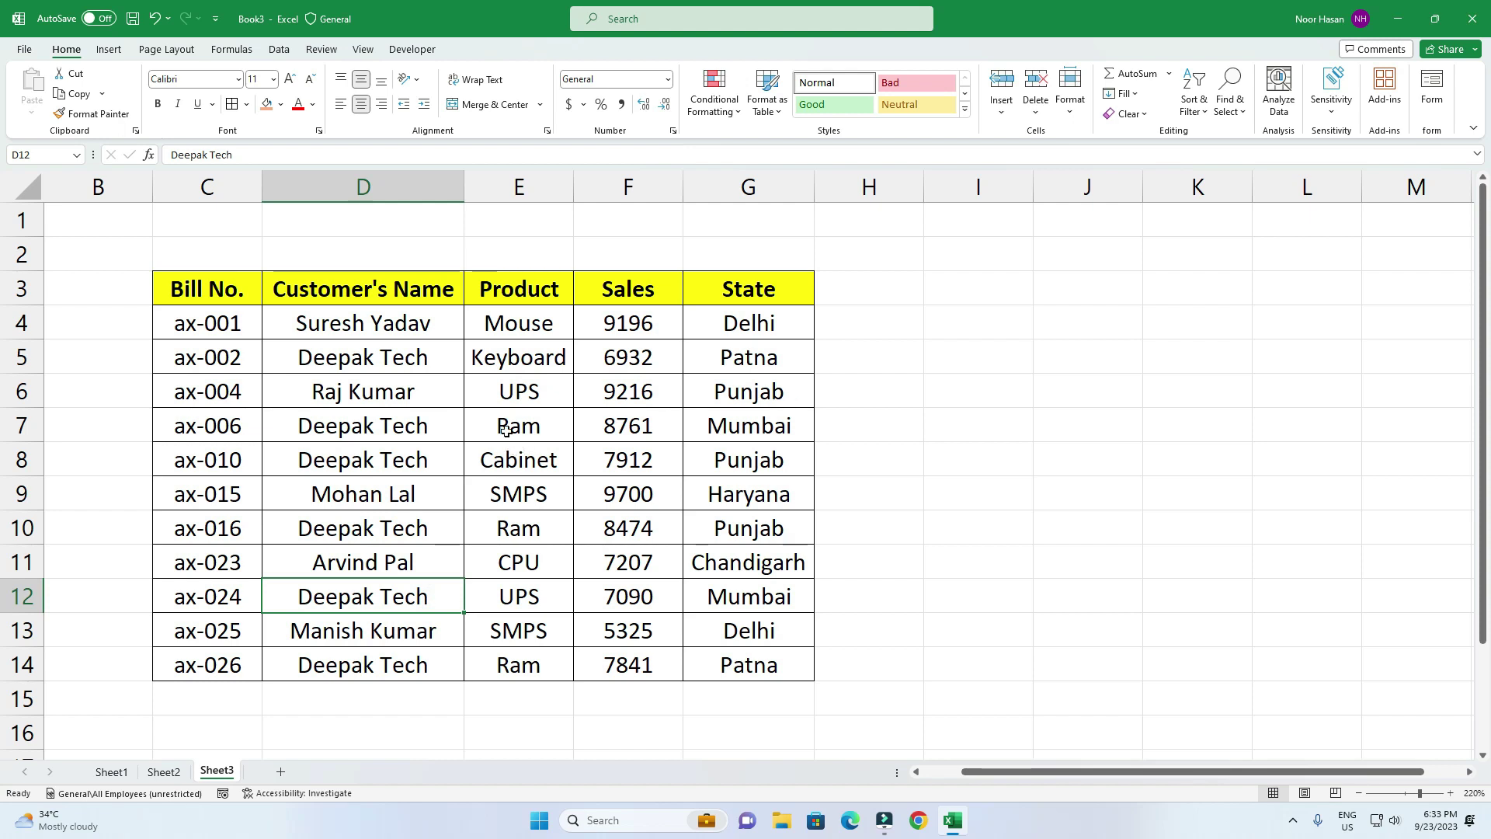
{"action": "left_click", "coordinate": [423, 354]}
{"action": "left_click", "coordinate": [431, 425]}
{"action": "left_click", "coordinate": [436, 462]}
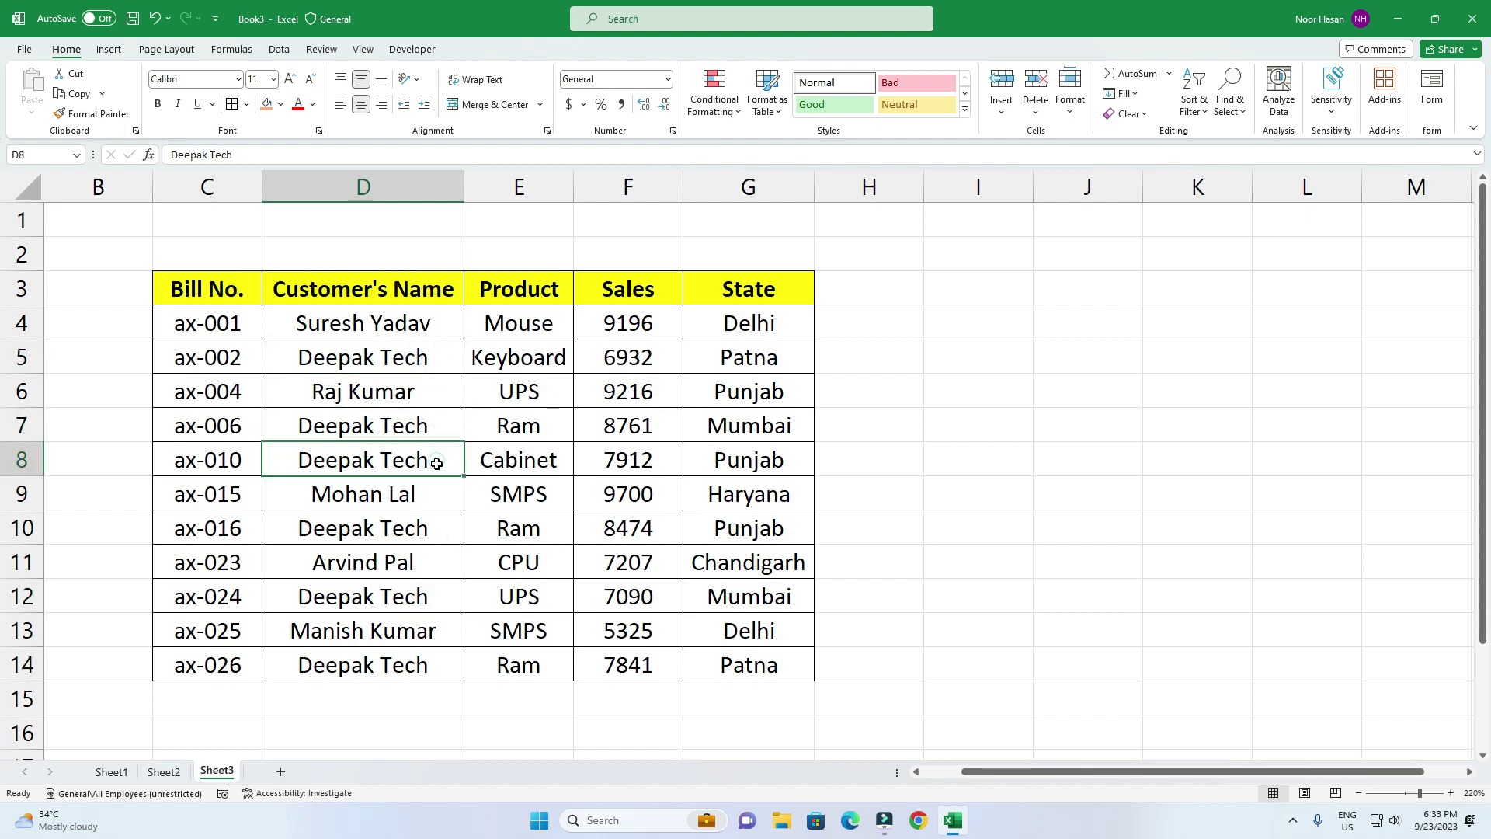
{"action": "left_click", "coordinate": [517, 447]}
Select the whole table C3:G14 and start a new conditional formatting rule
{"action": "left_click_drag", "start_coordinate": [202, 289], "coordinate": [800, 668]}
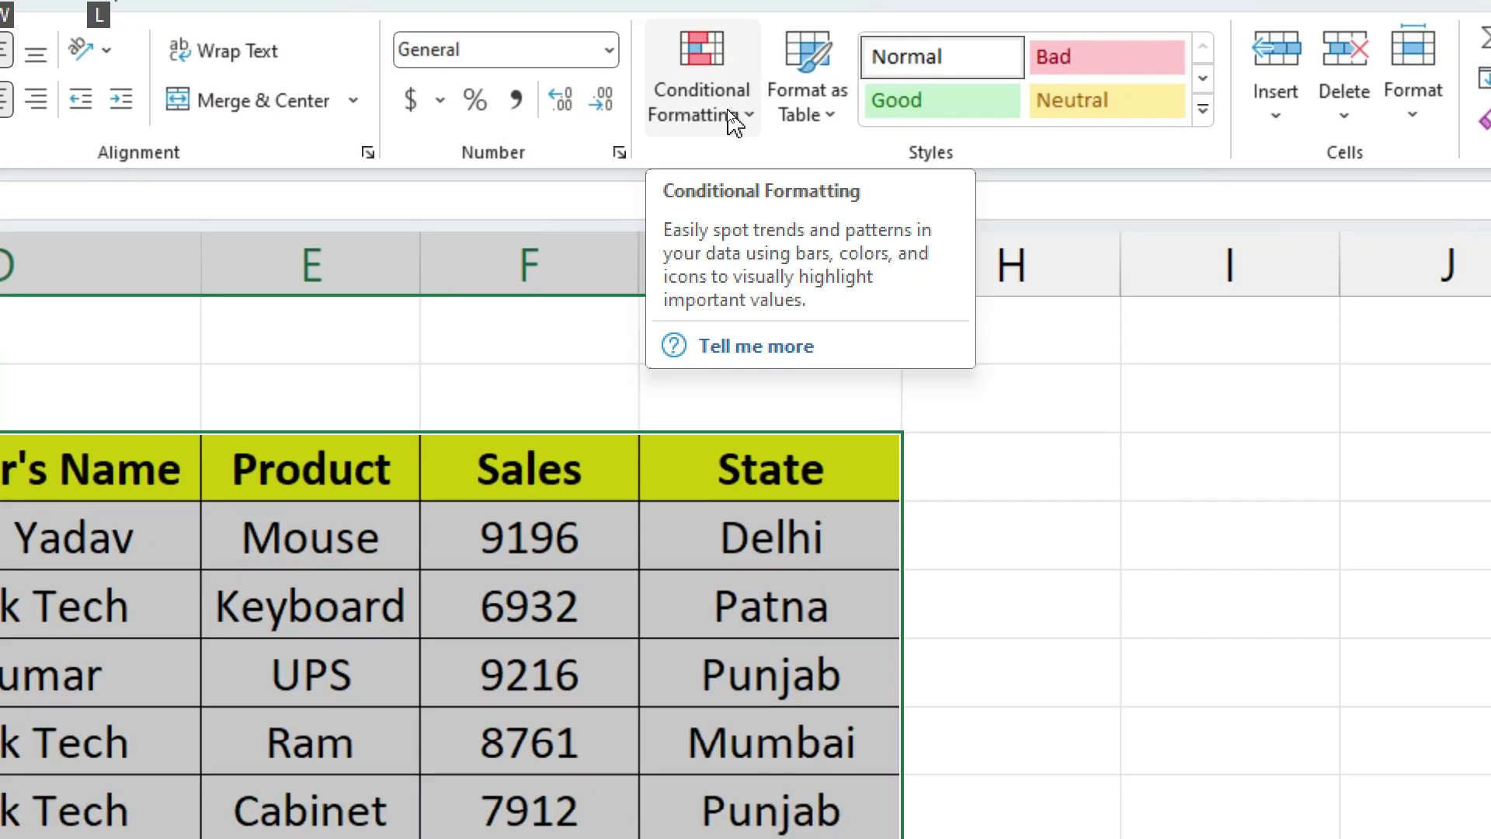
{"action": "left_click", "coordinate": [732, 117]}
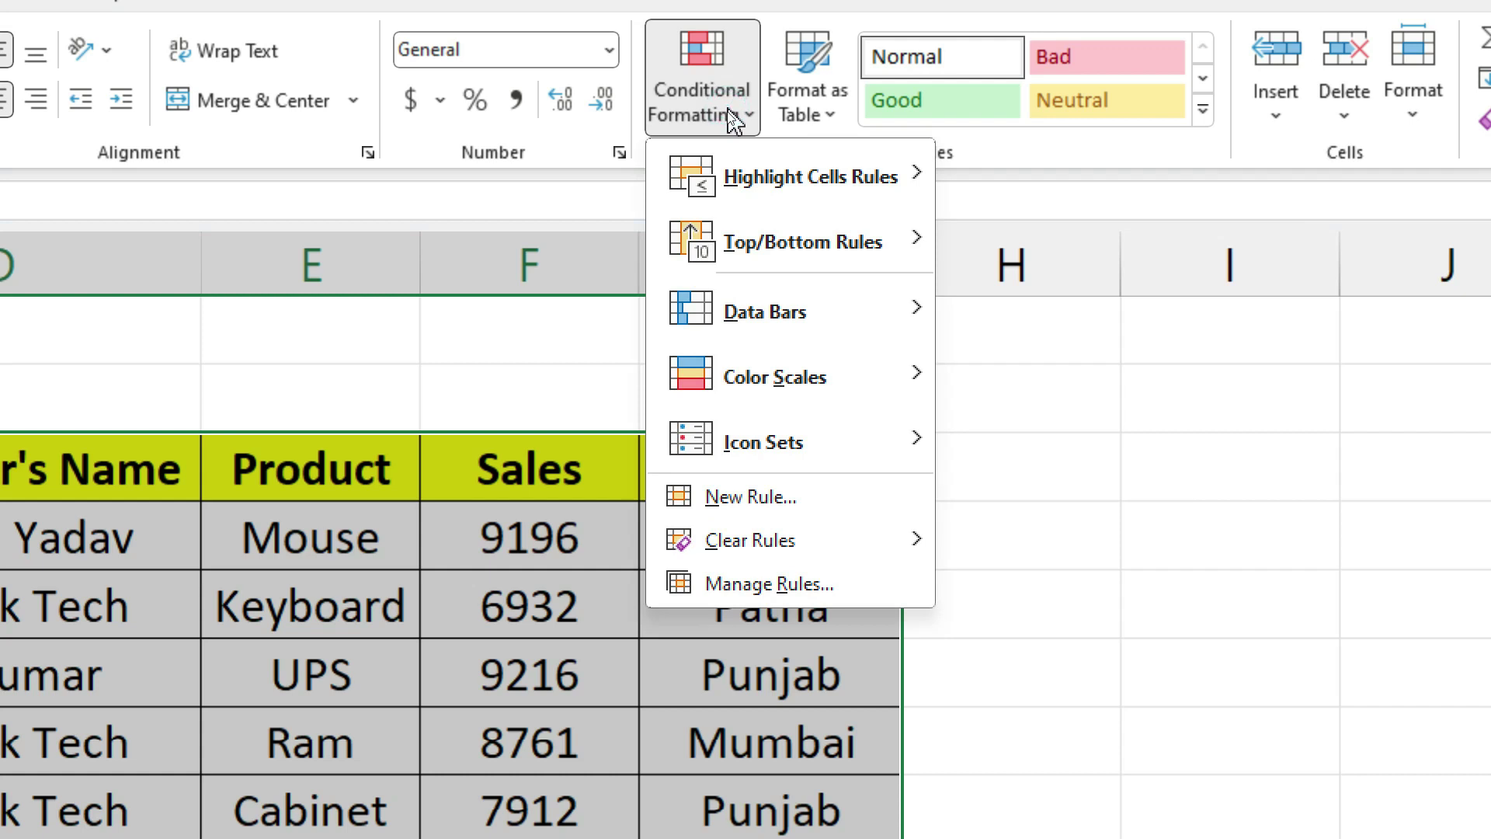
{"action": "left_click", "coordinate": [766, 502]}
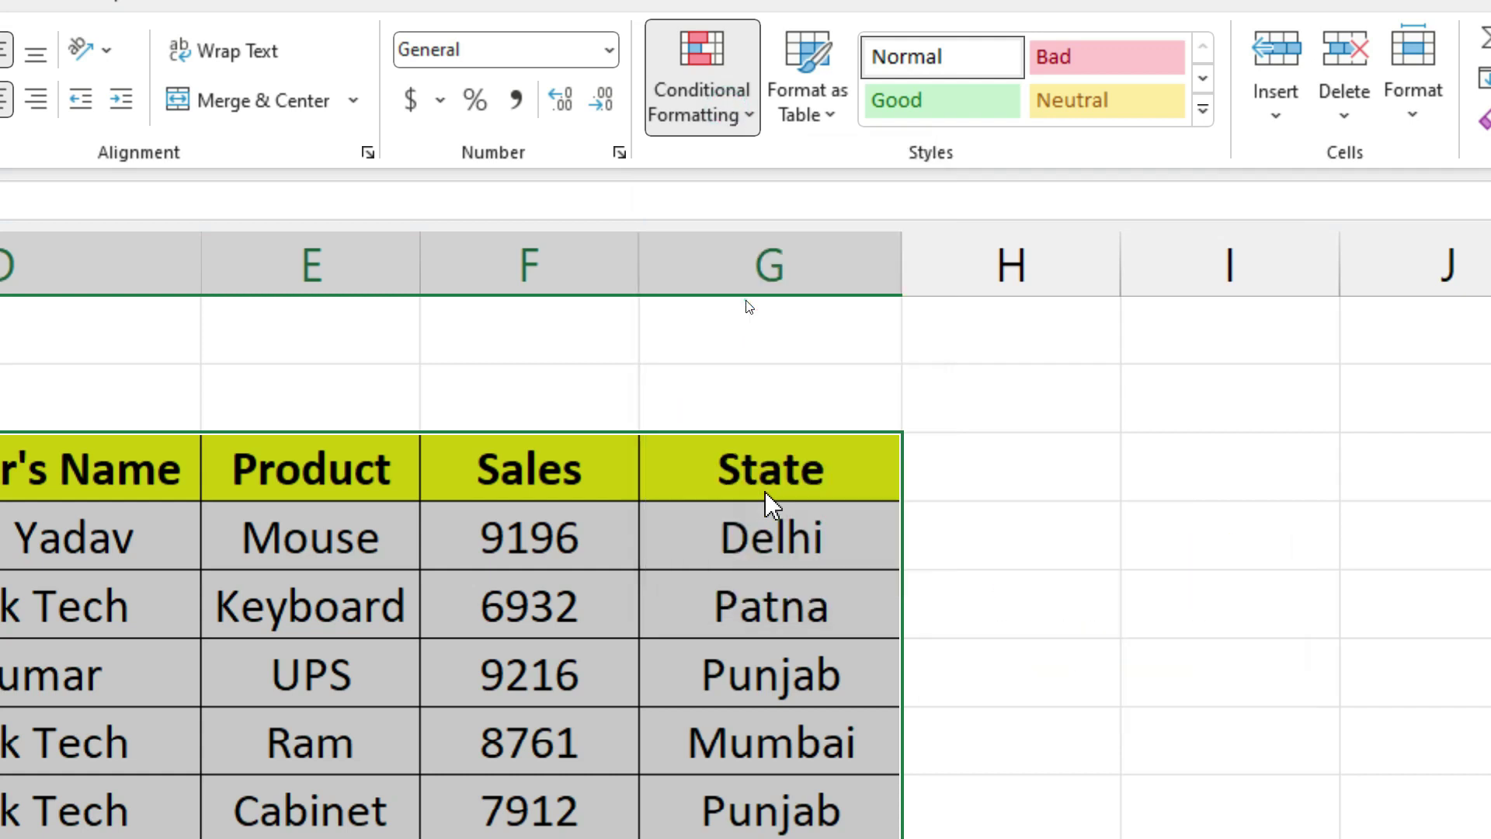
Set the rule type to 'Use a formula to determine which cells to format' with =row()=cell("row")
{"action": "left_click_drag", "start_coordinate": [832, 333], "coordinate": [594, 143]}
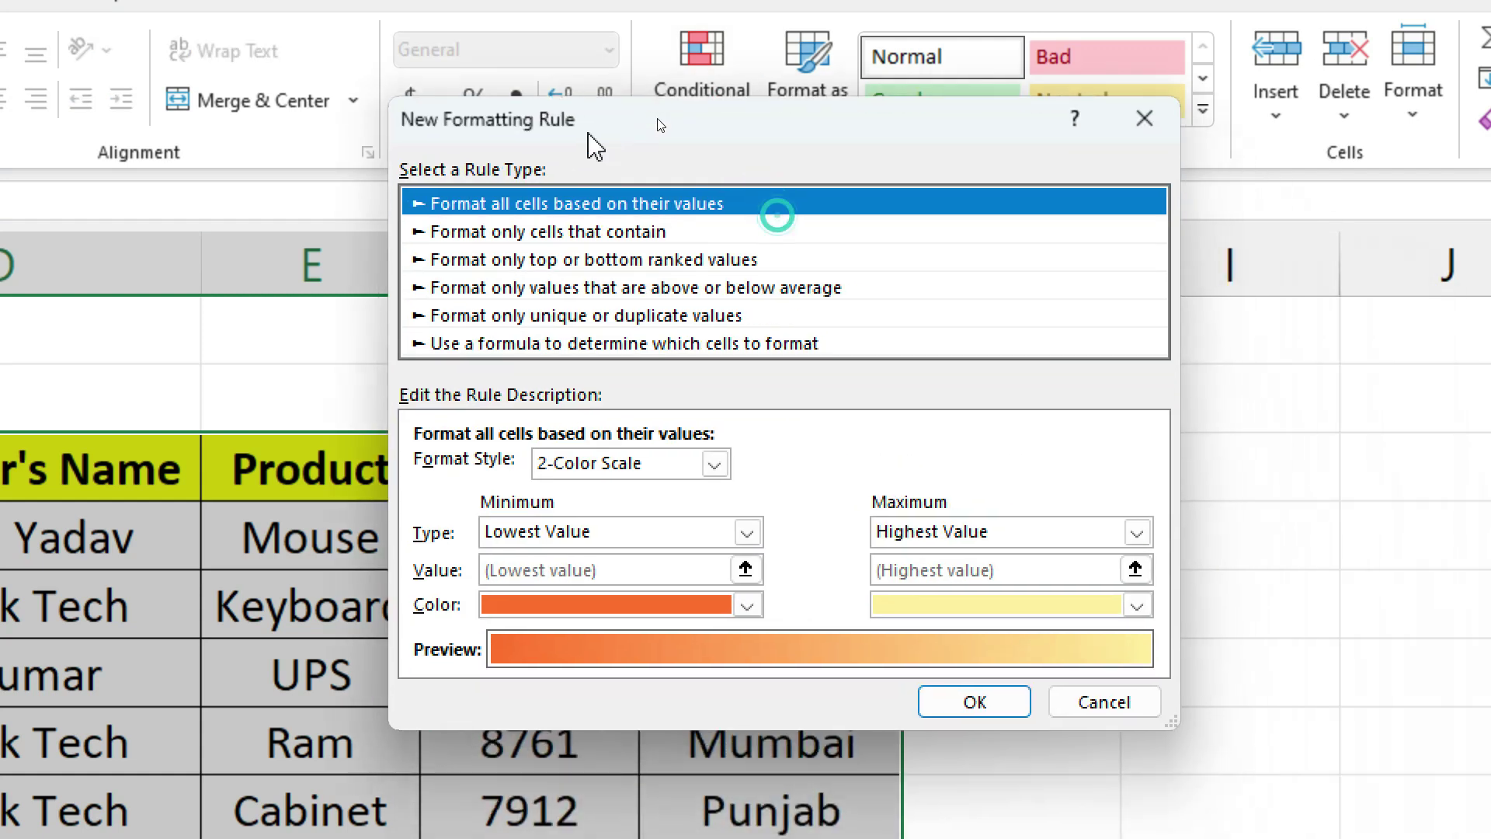
{"action": "left_click", "coordinate": [594, 231]}
{"action": "left_click", "coordinate": [583, 285]}
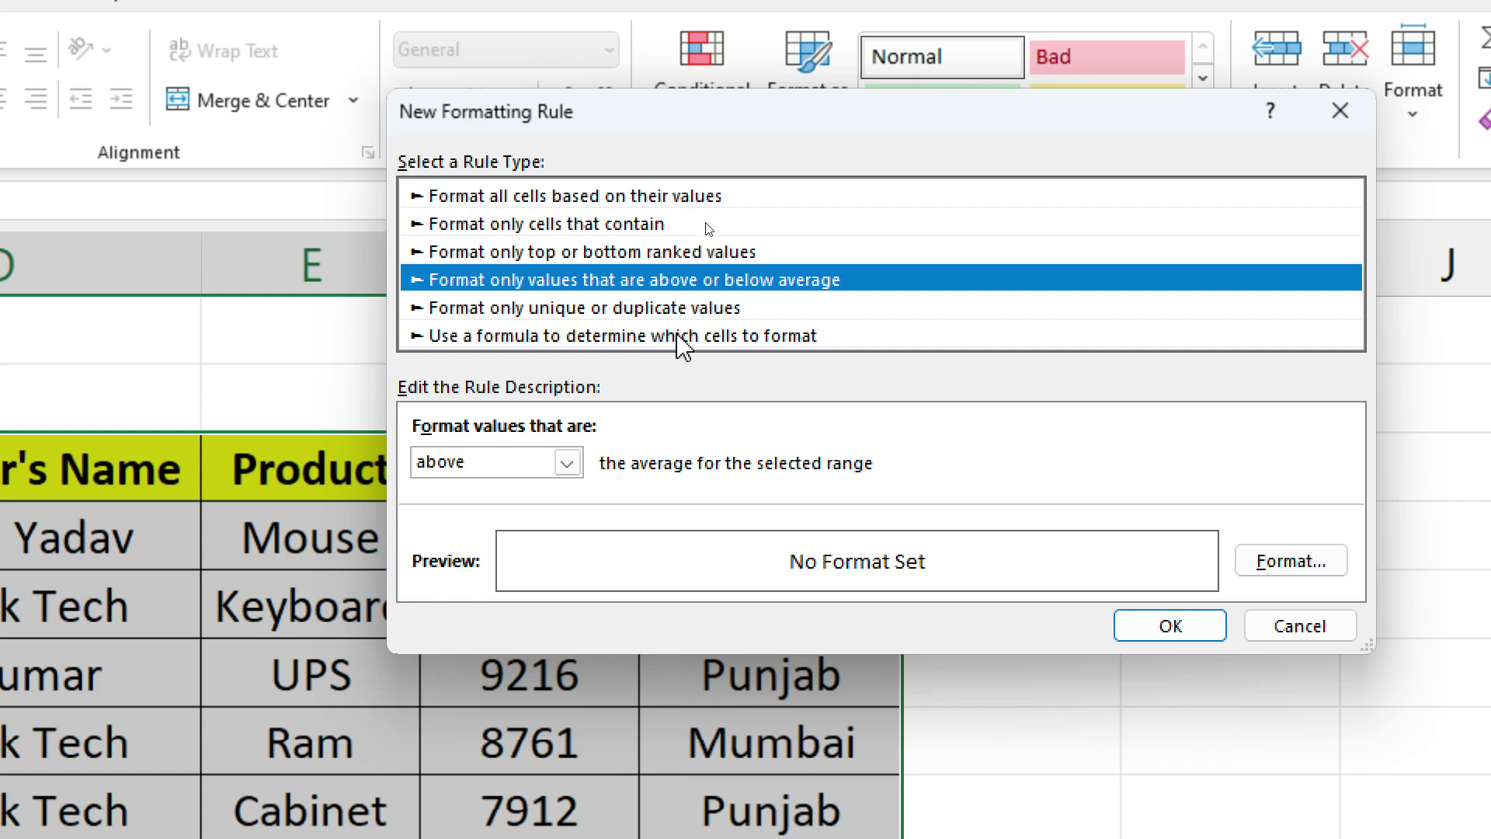
{"action": "left_click", "coordinate": [773, 337]}
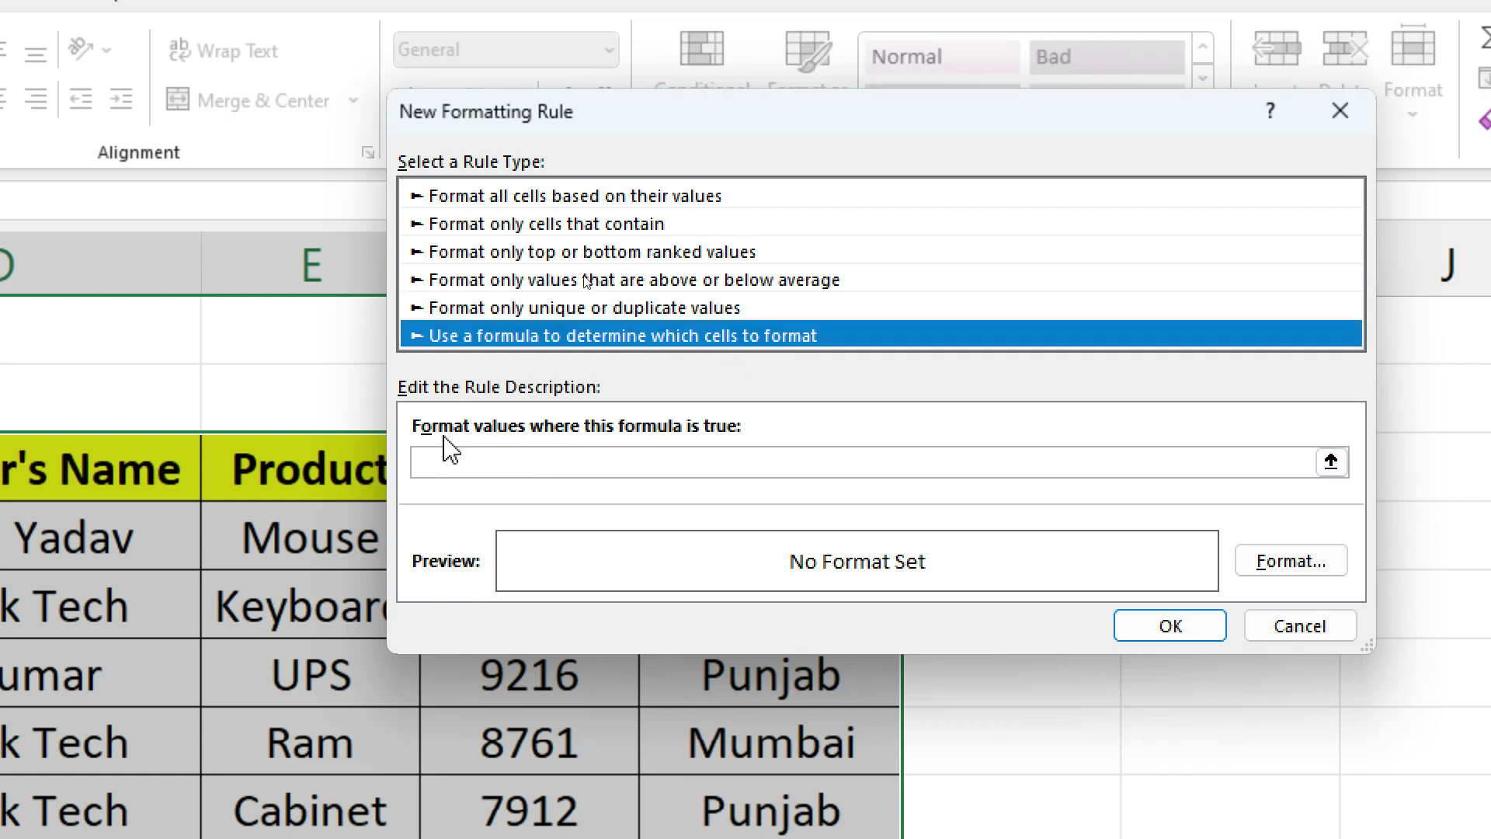
{"action": "left_click", "coordinate": [441, 464]}
{"action": "type", "text": "=row()=cell(\"row\")"}
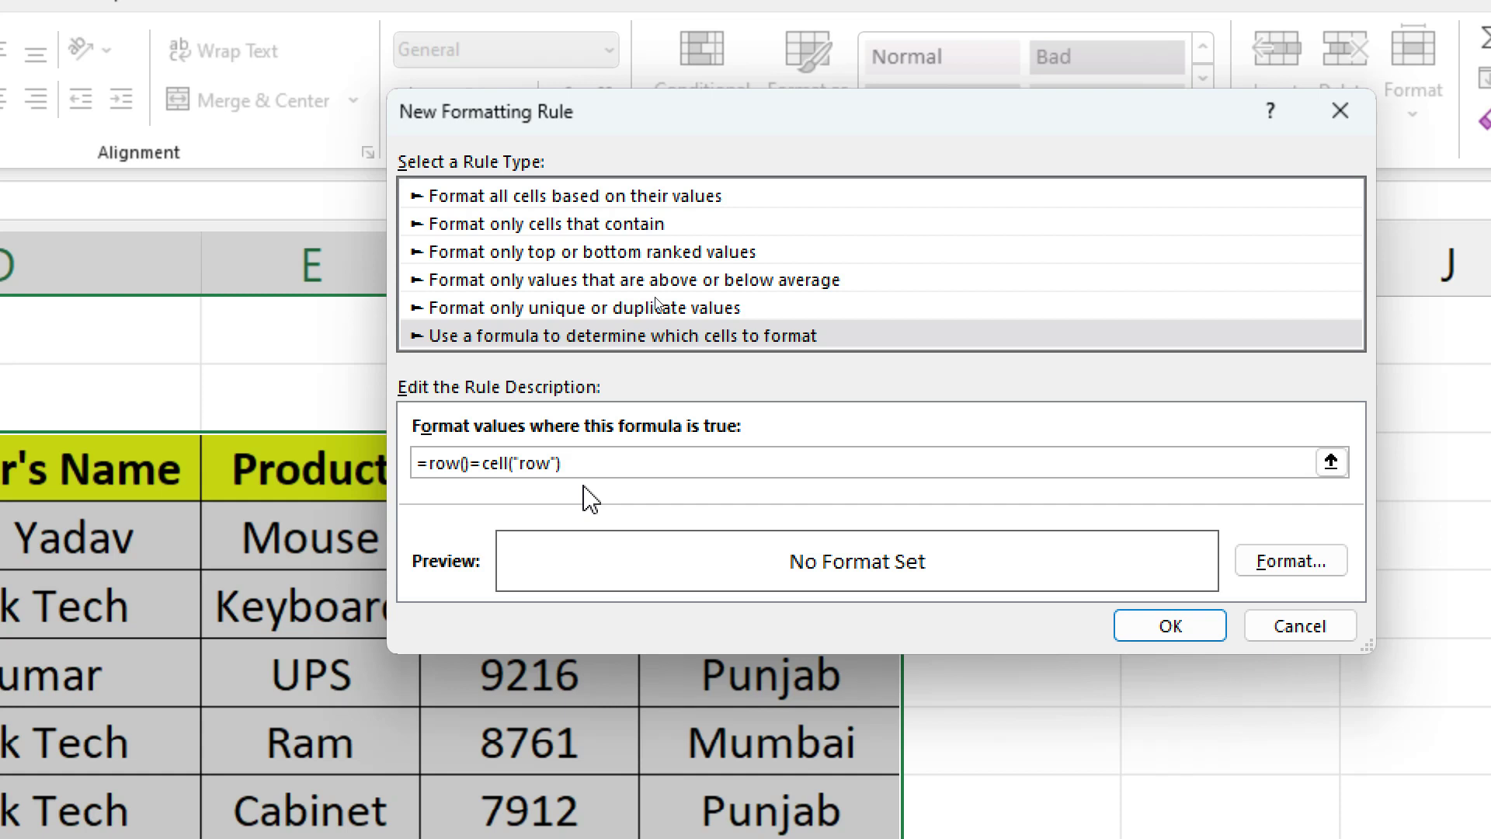
Give the rule a dark navy fill and white font colour, then apply it
{"action": "left_click", "coordinate": [1299, 571]}
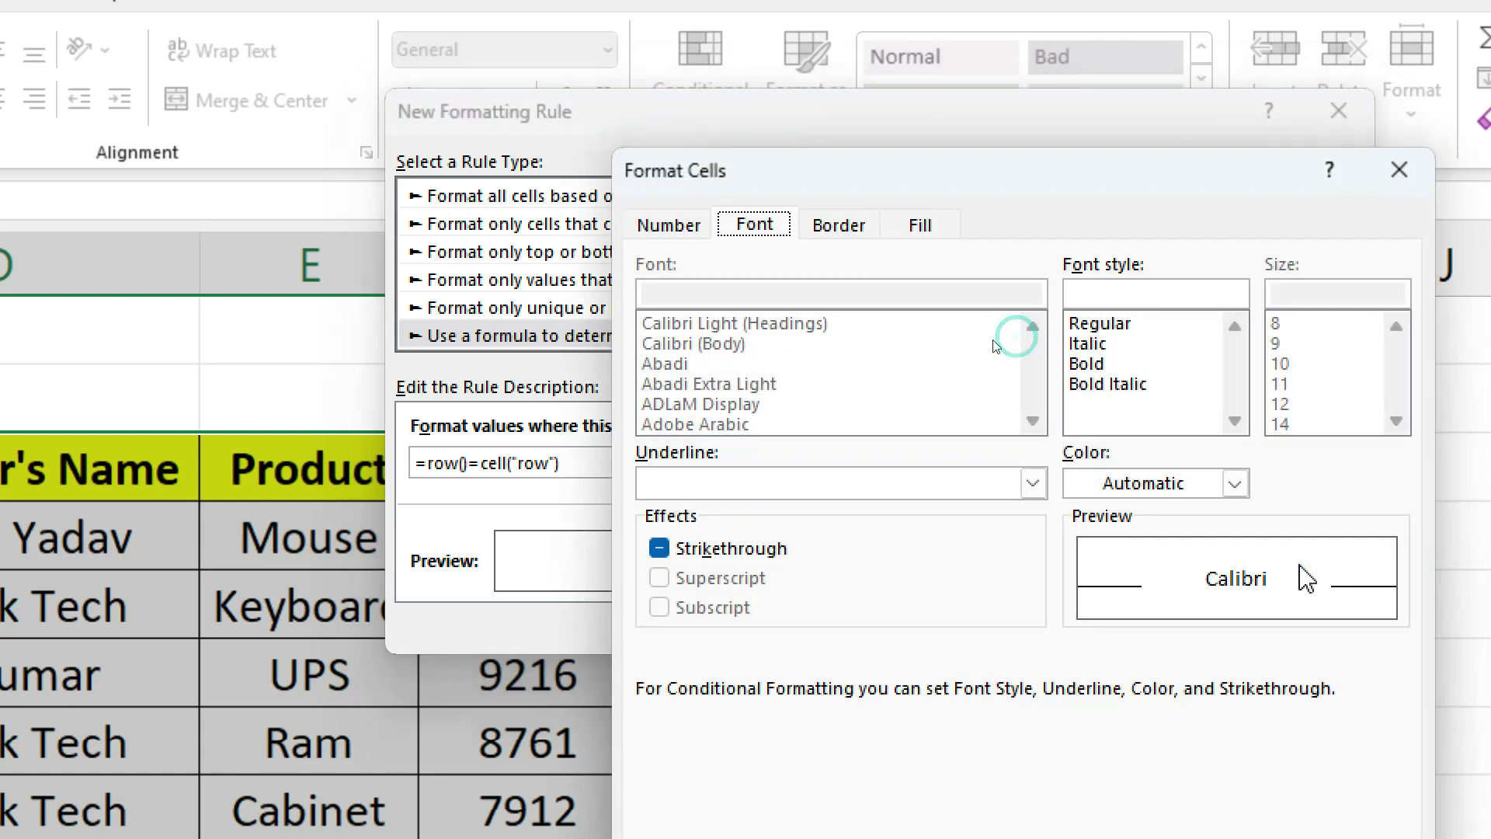
{"action": "left_click_drag", "start_coordinate": [975, 175], "coordinate": [697, 114]}
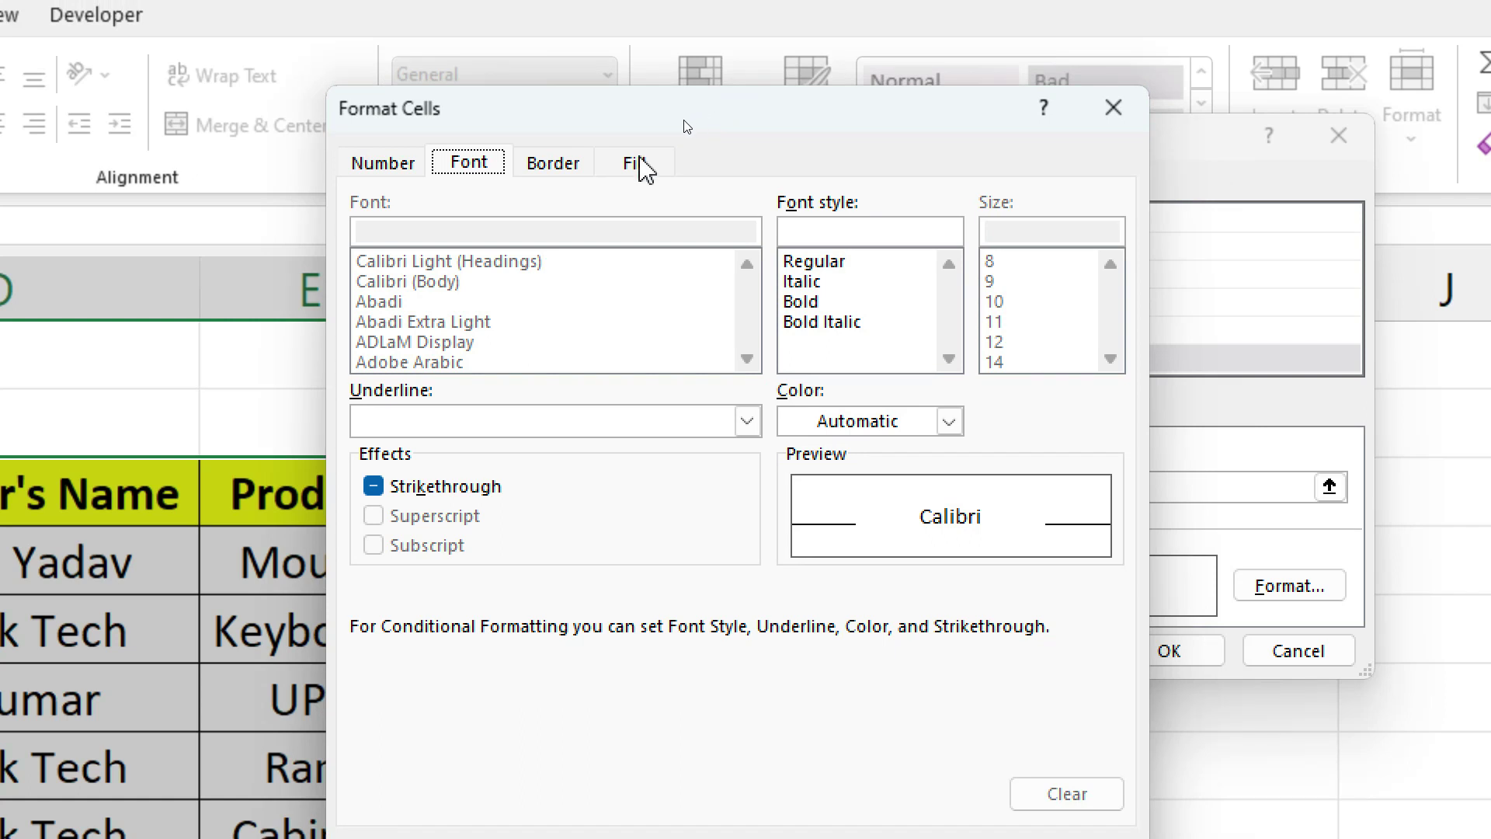
{"action": "left_click", "coordinate": [651, 163]}
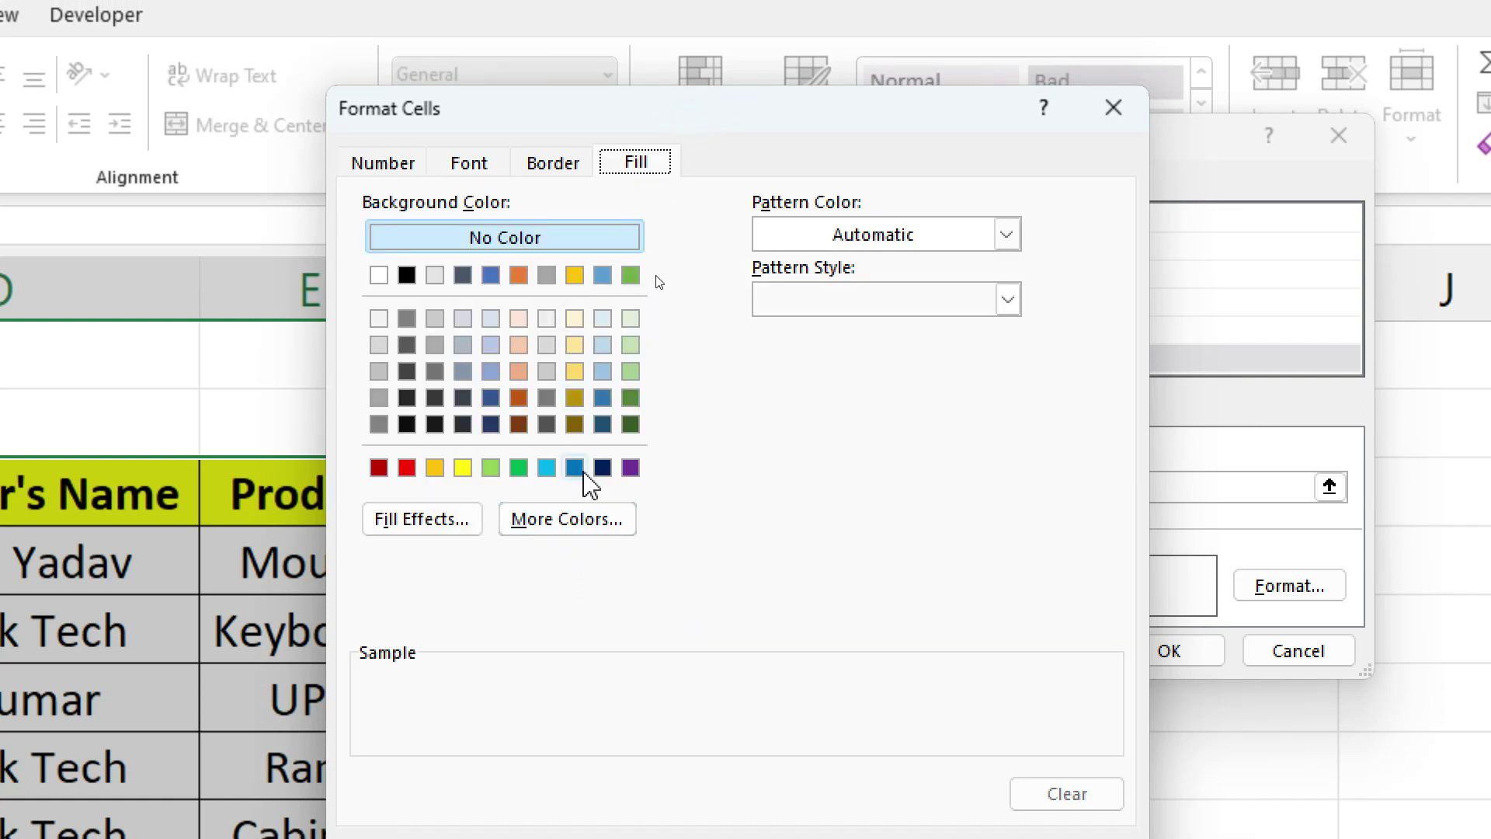
{"action": "left_click", "coordinate": [603, 468]}
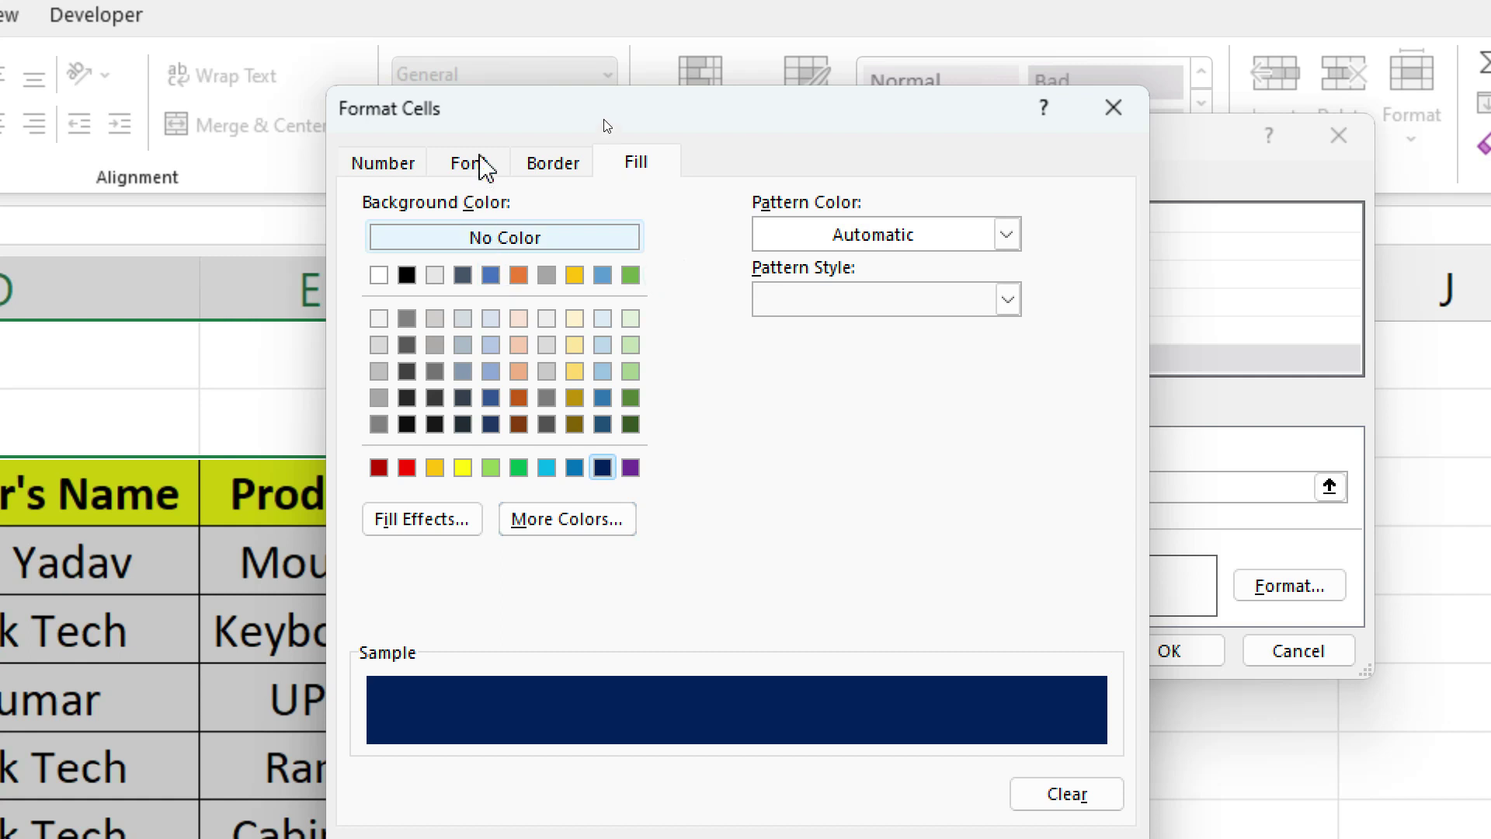
{"action": "left_click", "coordinate": [480, 165]}
{"action": "left_click", "coordinate": [829, 427]}
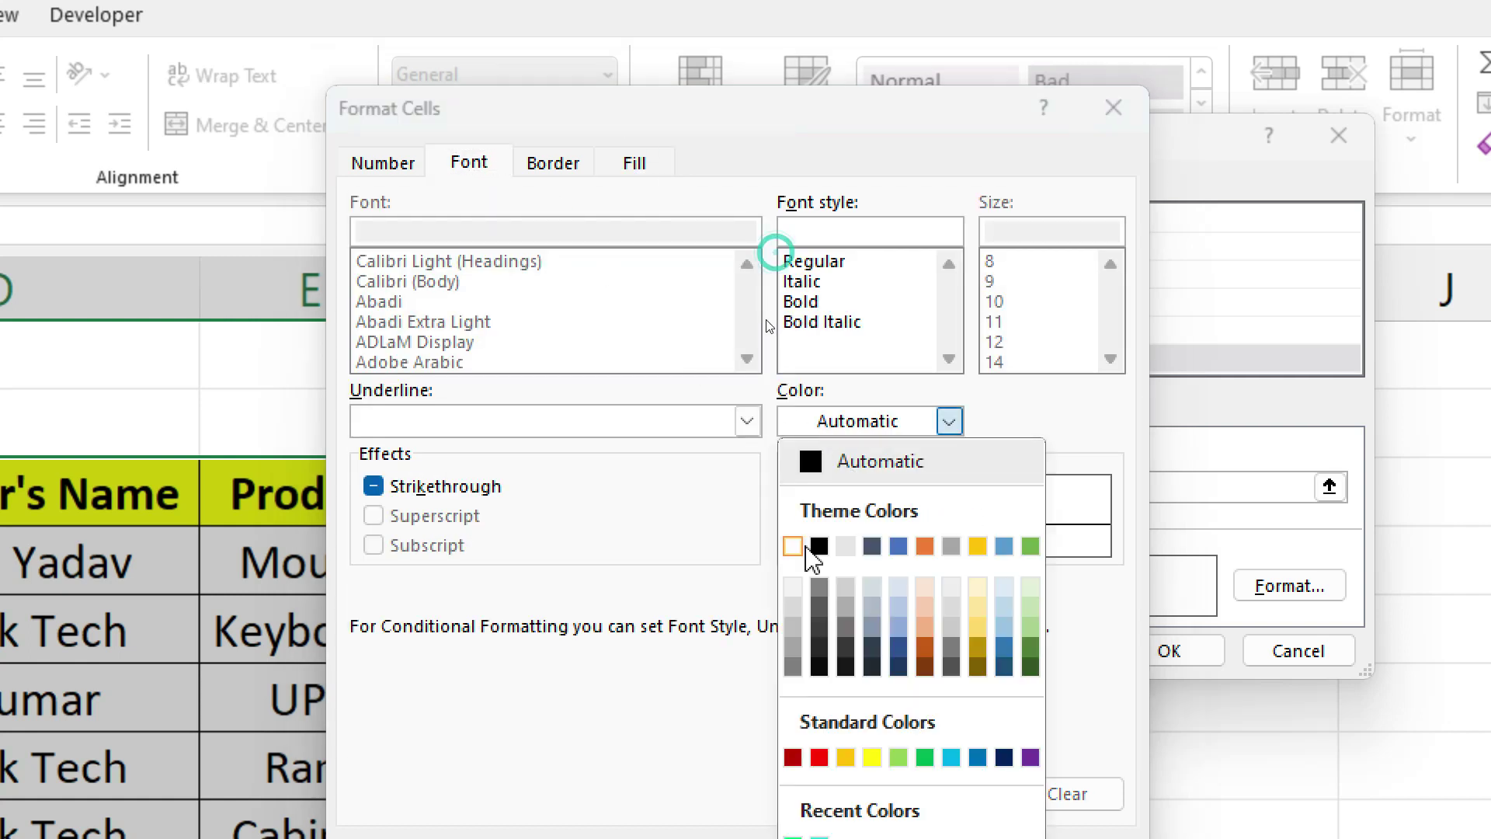
{"action": "left_click", "coordinate": [792, 545]}
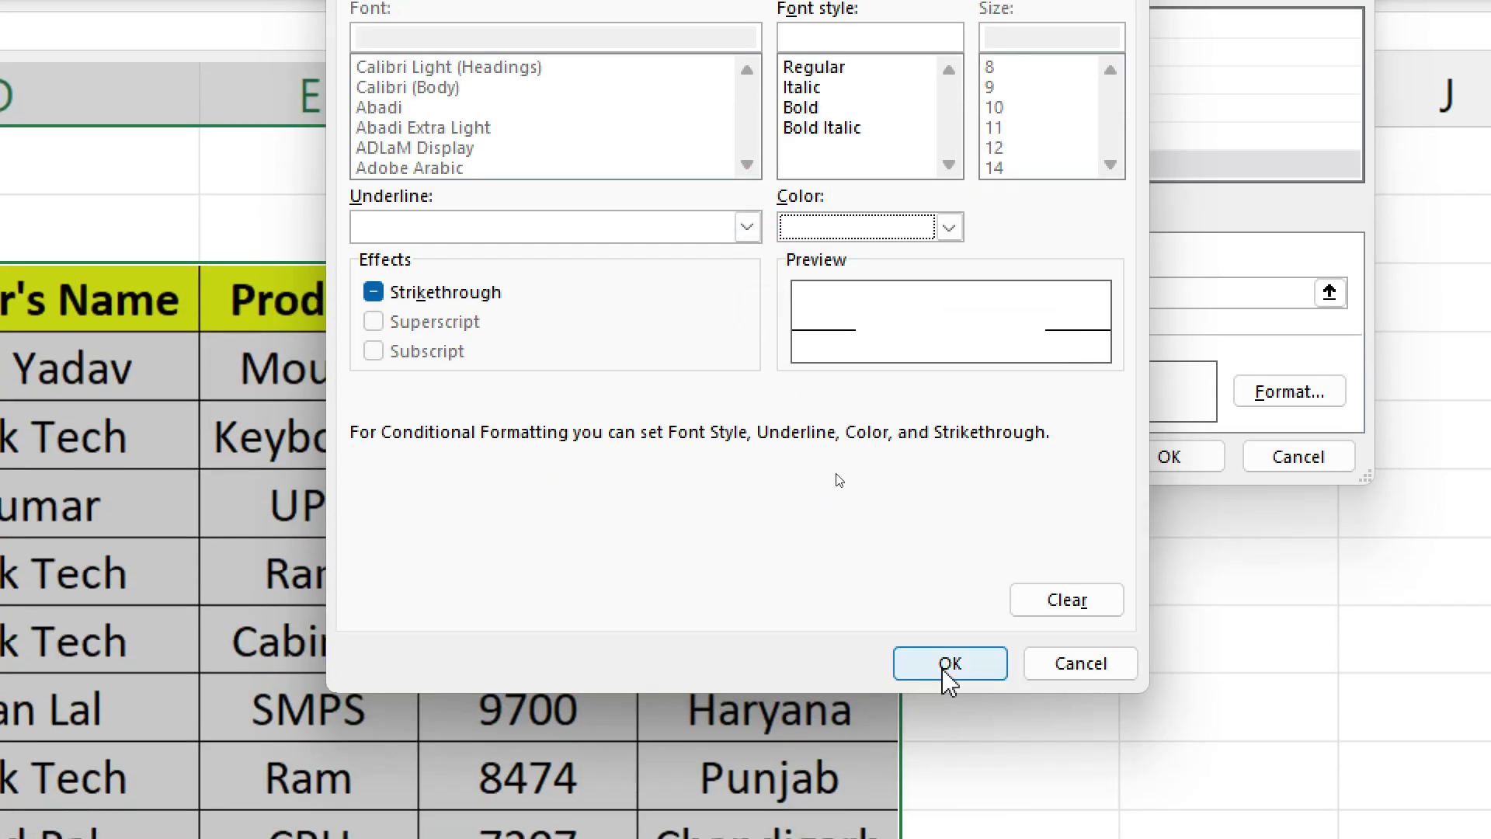
{"action": "left_click", "coordinate": [949, 669]}
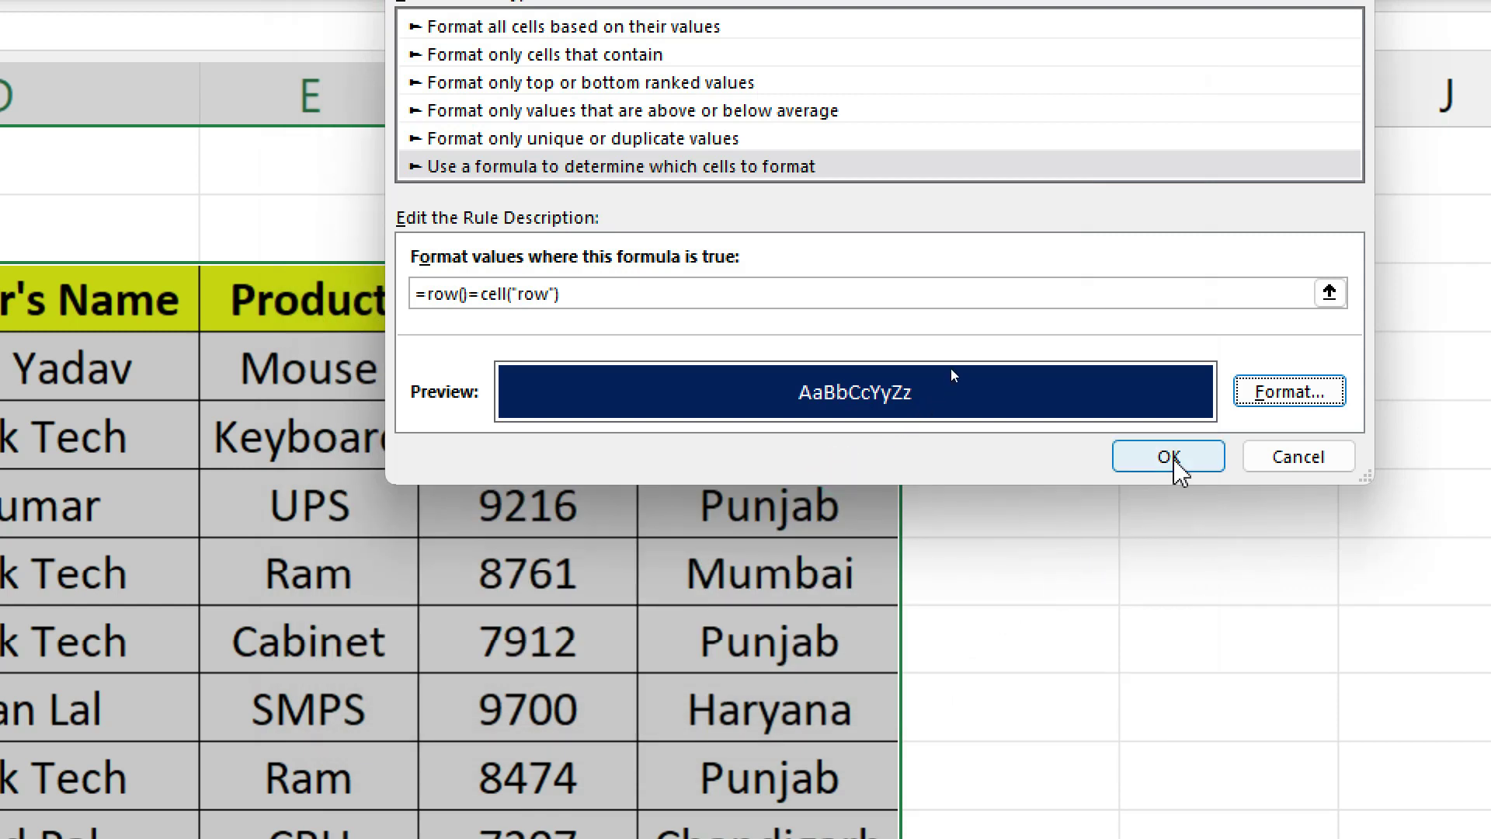
{"action": "left_click", "coordinate": [1169, 457]}
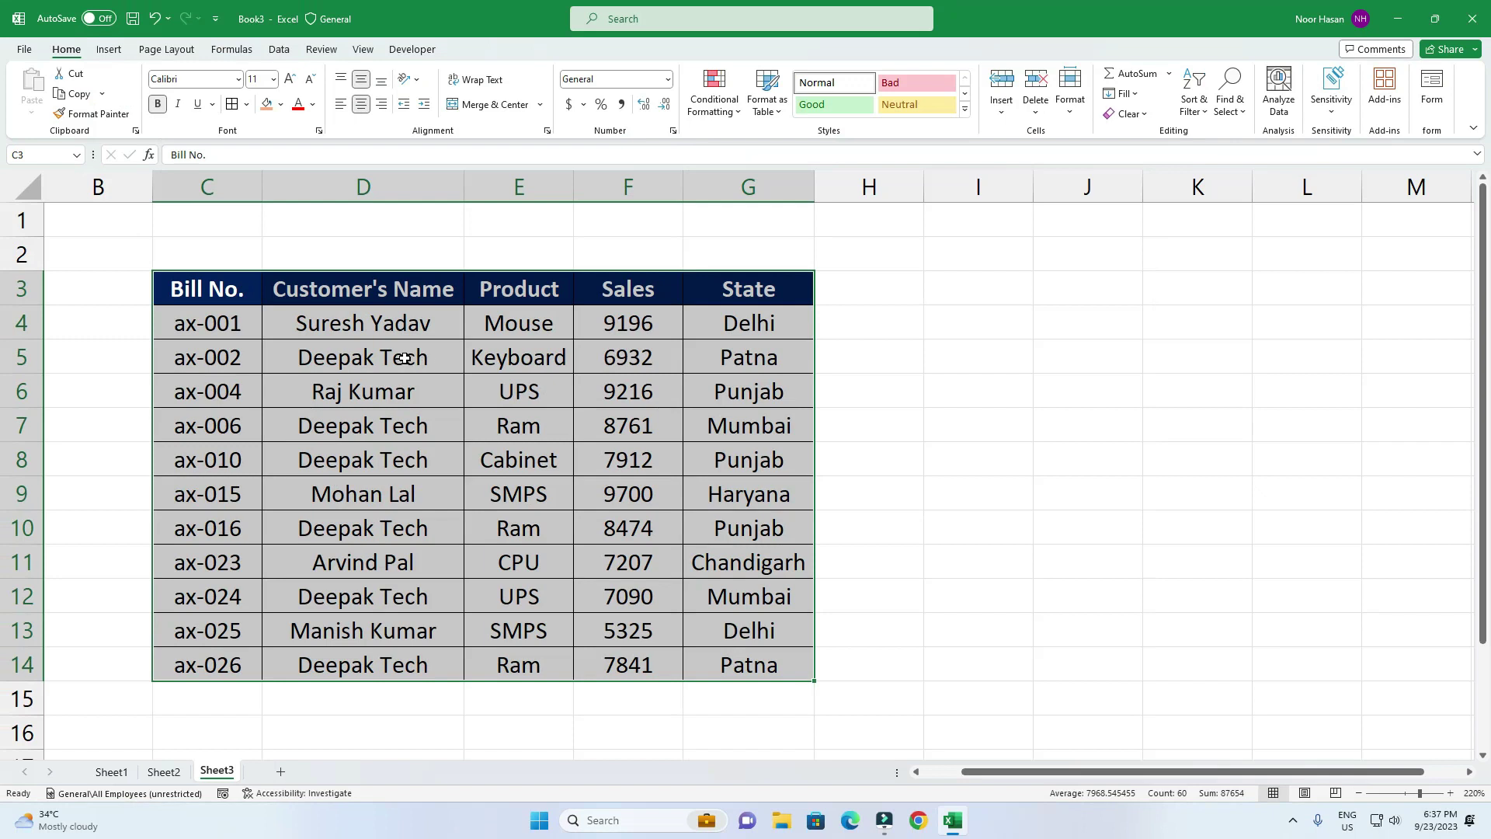
Select table cells and arrow around to test the row highlight, ending in row 7
{"action": "left_click", "coordinate": [406, 324]}
{"action": "key", "text": "Down"}
{"action": "key", "text": "Down"}
{"action": "key", "text": "Down"}
{"action": "key", "text": "Down"}
{"action": "key", "text": "Down"}
{"action": "key", "text": "Down"}
{"action": "key", "text": "Right"}
{"action": "key", "text": "Up"}
{"action": "left_click", "coordinate": [515, 425]}
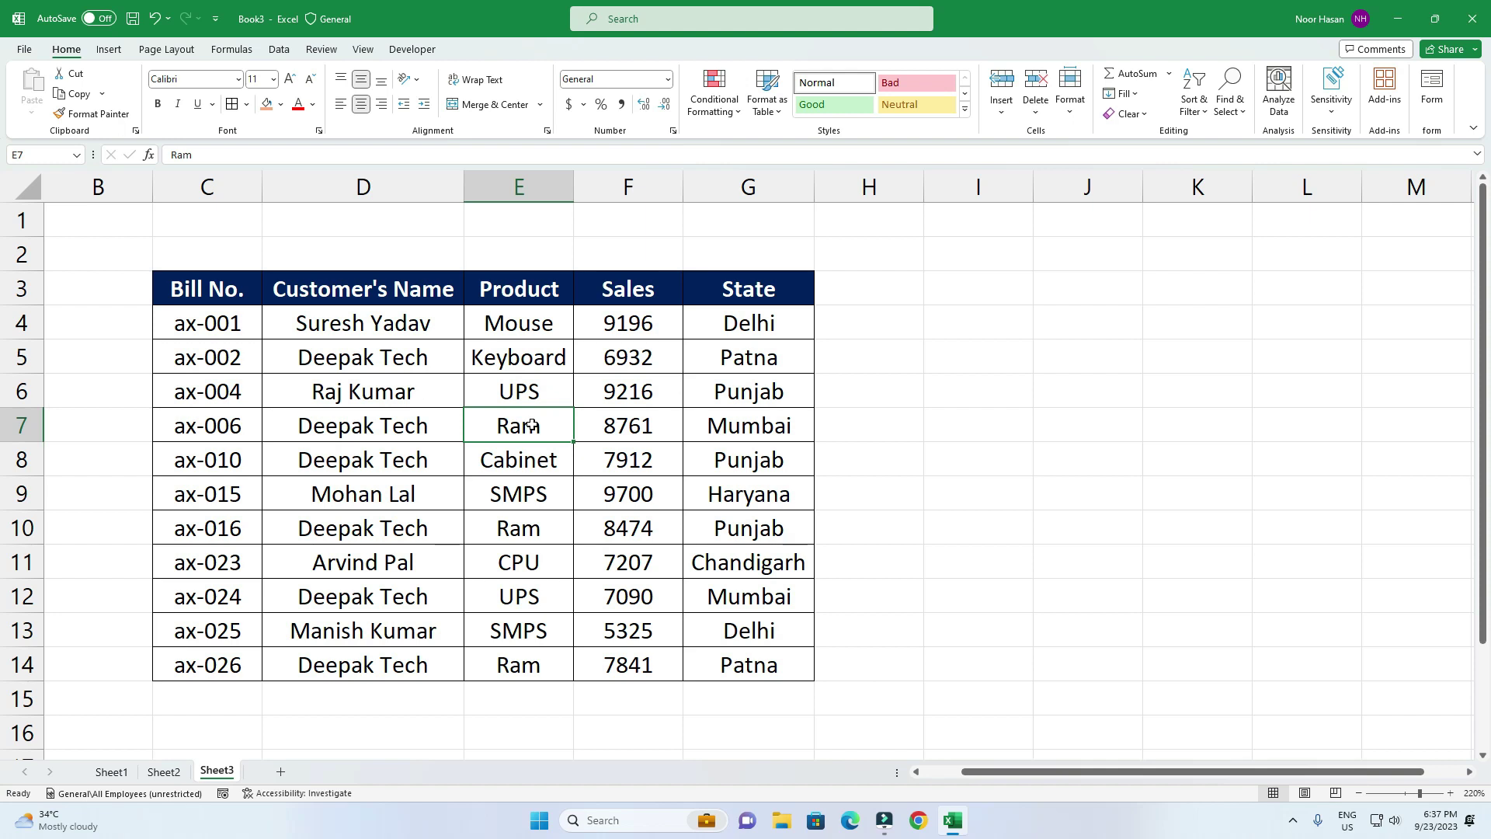
Open Sheet3's VBA code window using View Code from the sheet tab's menu
{"action": "right_click", "coordinate": [223, 771]}
{"action": "left_click", "coordinate": [245, 761]}
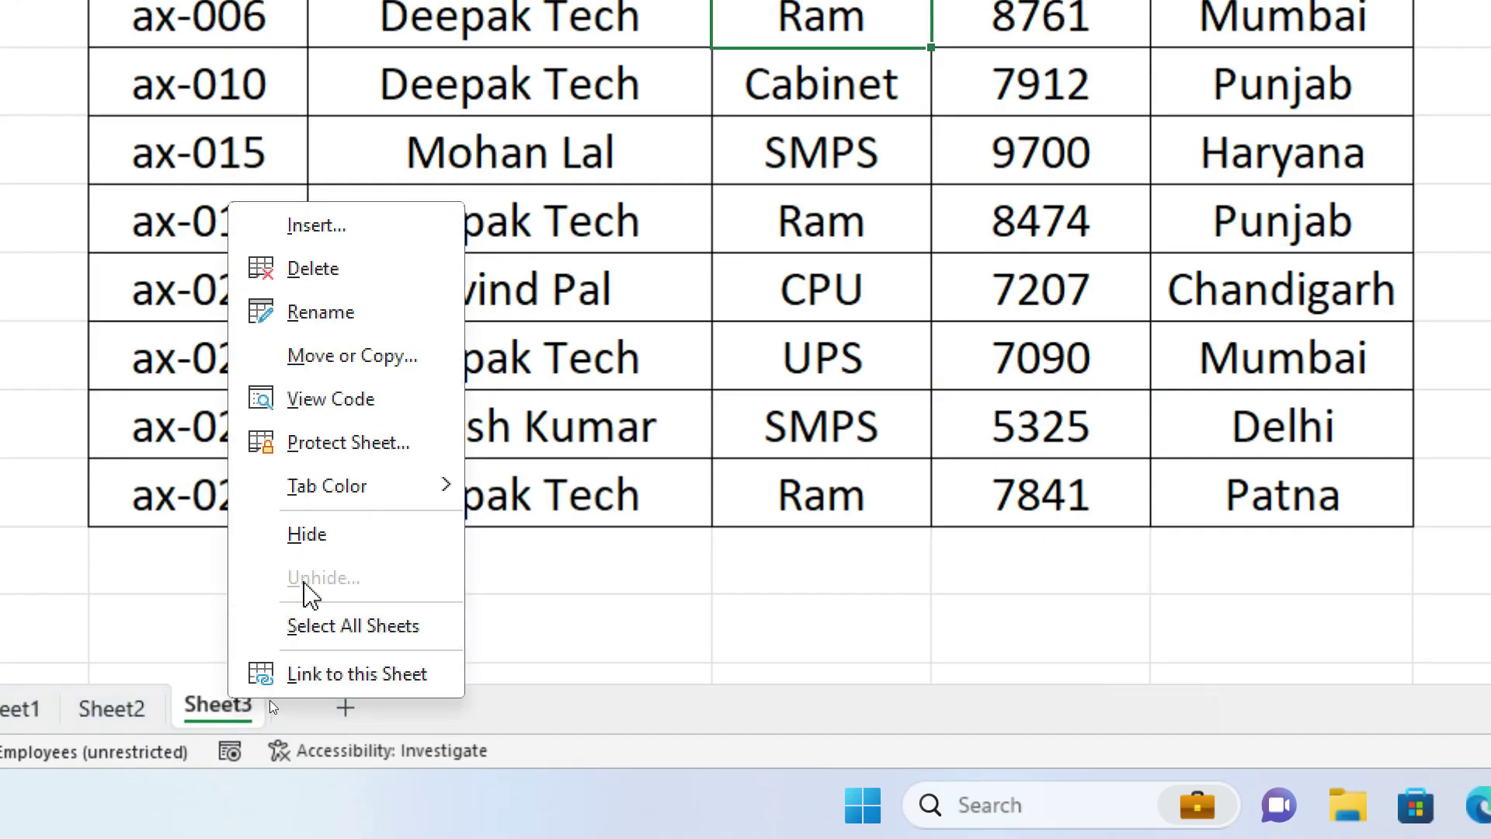
{"action": "left_click", "coordinate": [347, 400]}
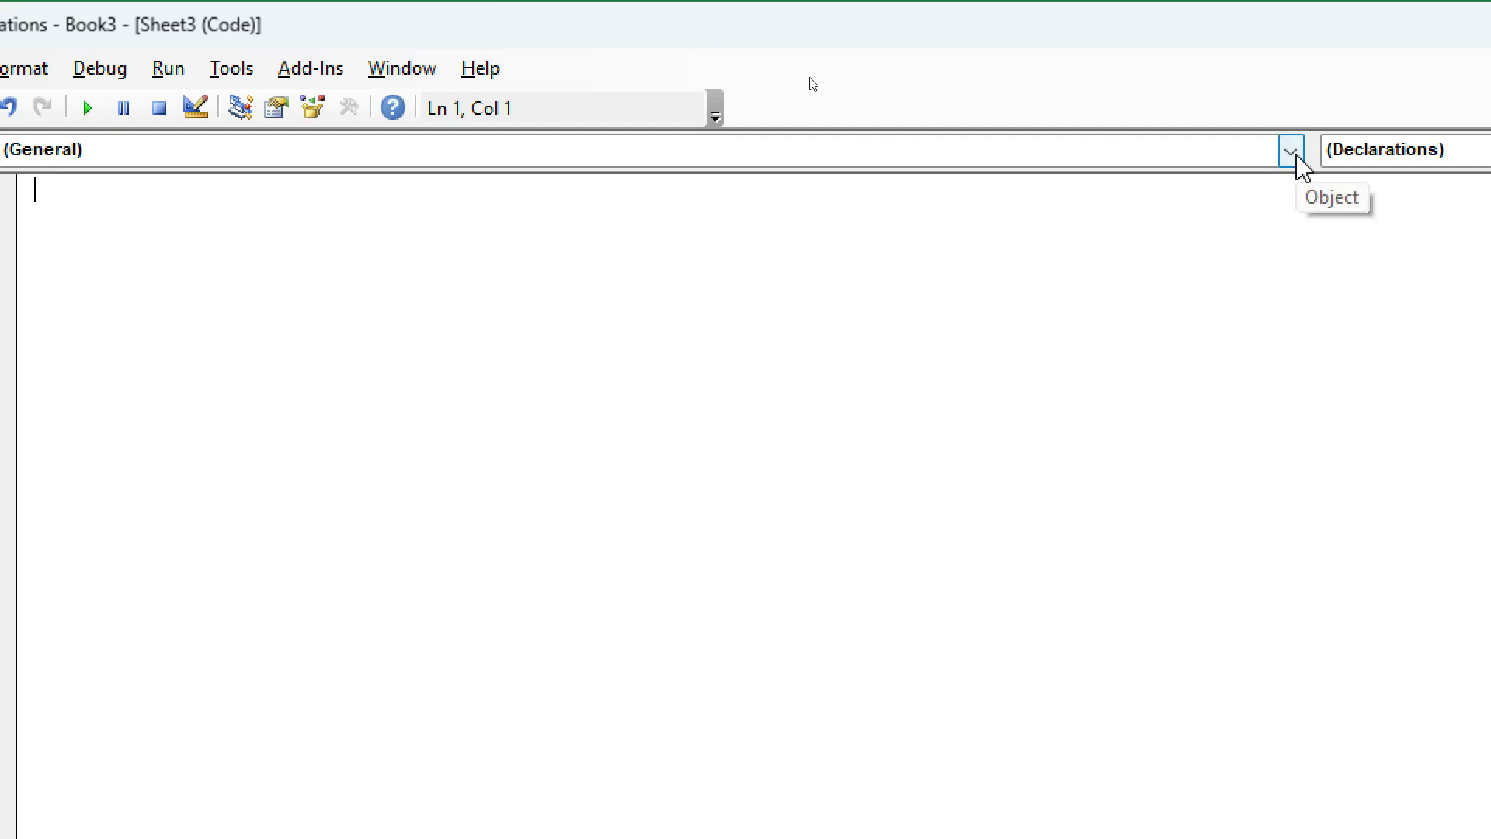
Add a Worksheet_SelectionChange handler running target.Calculate, then close the VBA editor
{"action": "left_click", "coordinate": [1292, 153]}
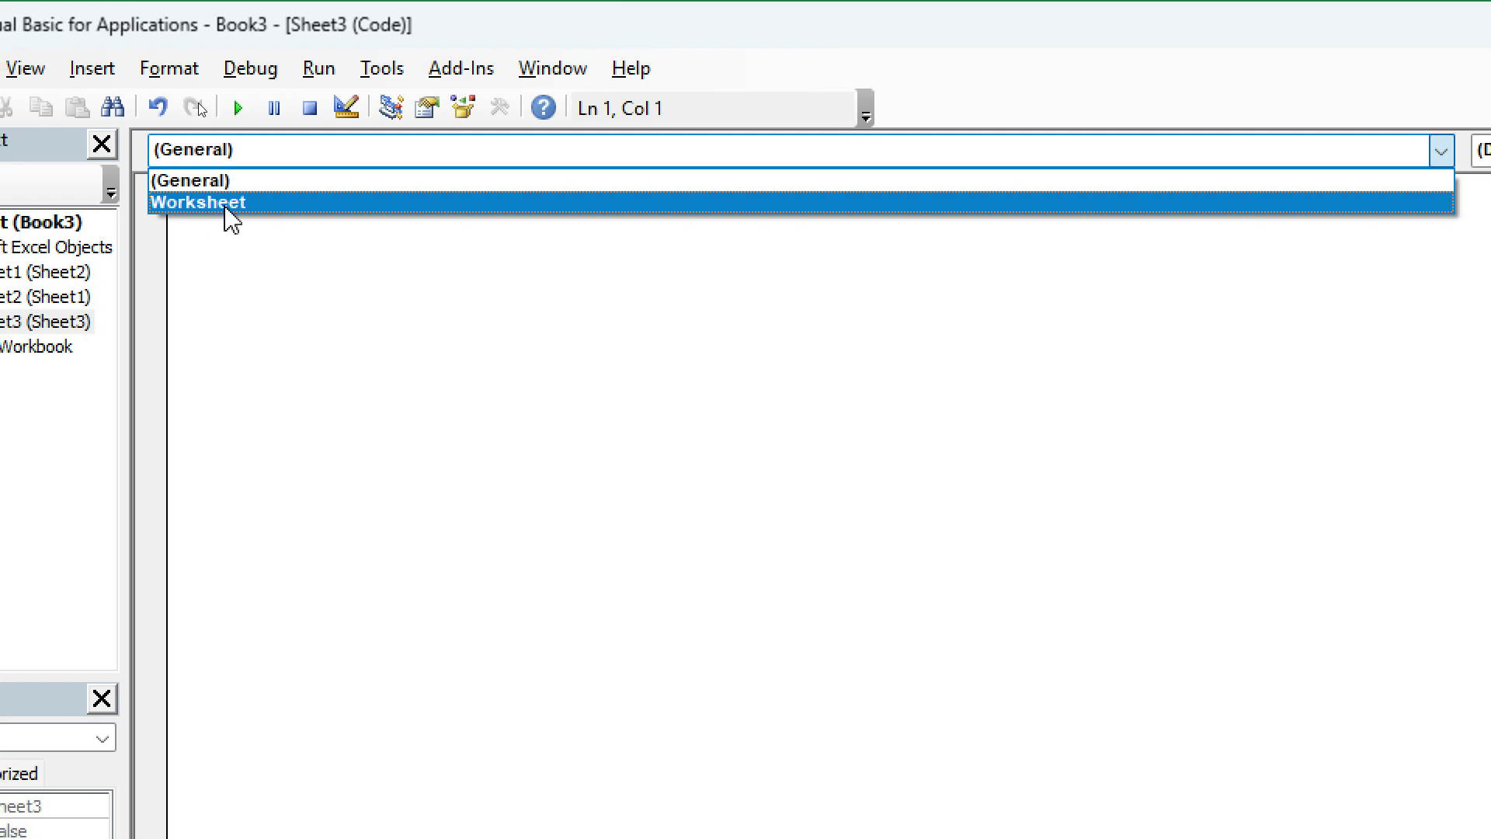
{"action": "left_click", "coordinate": [226, 203]}
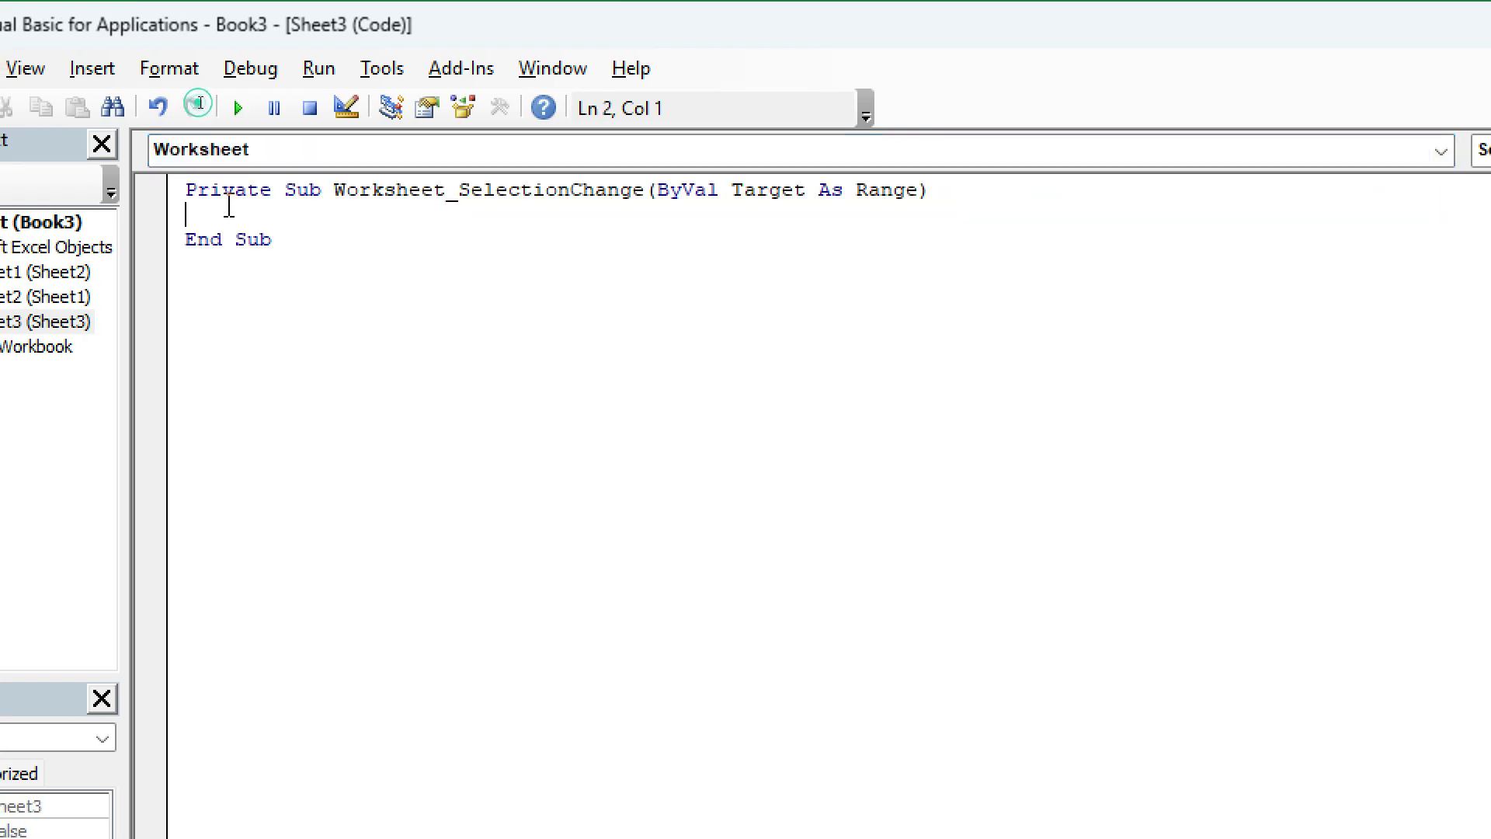
{"action": "type", "text": "target"}
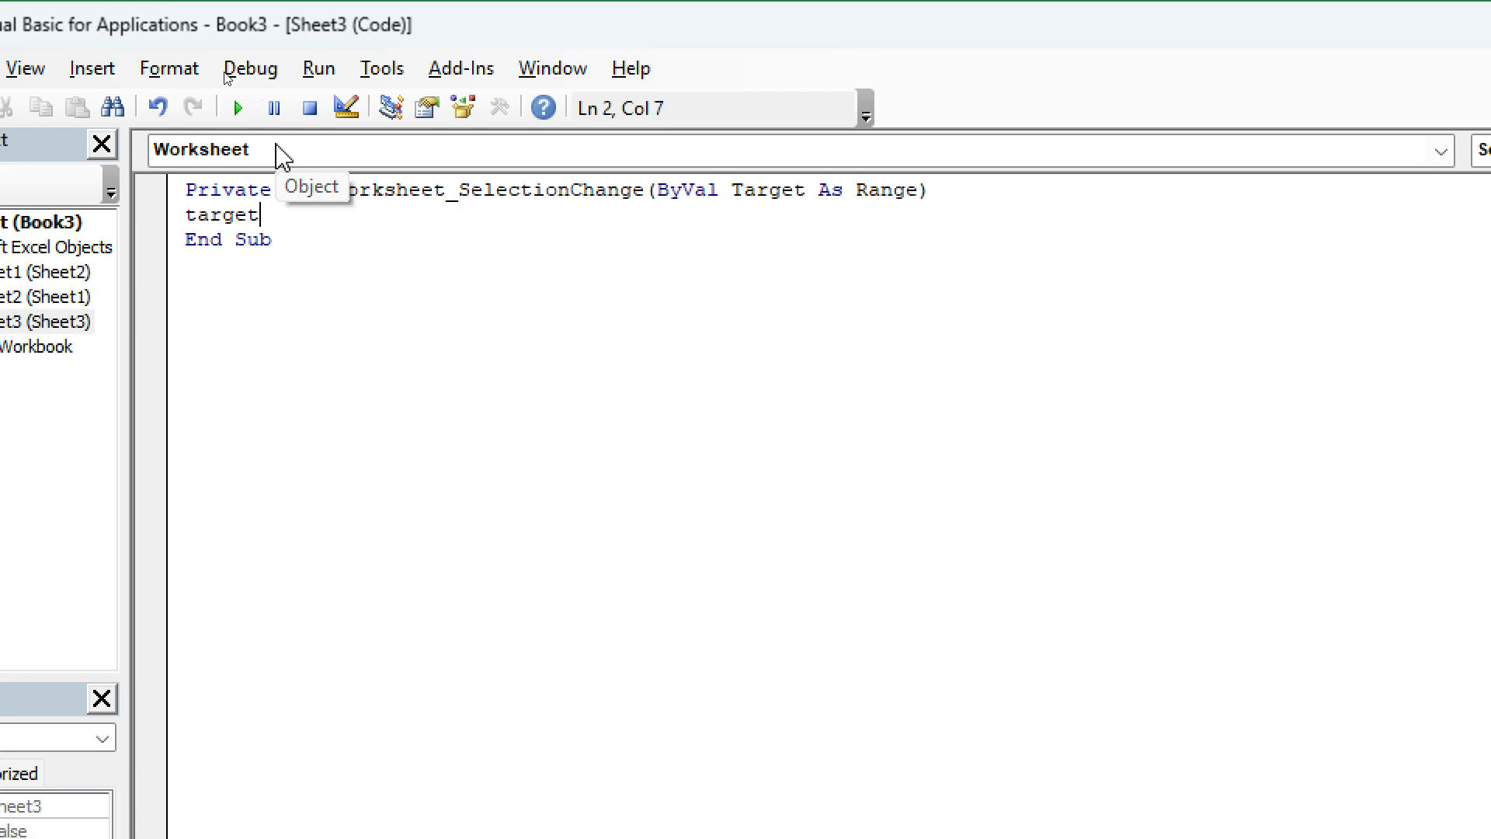
{"action": "type", "text": "."}
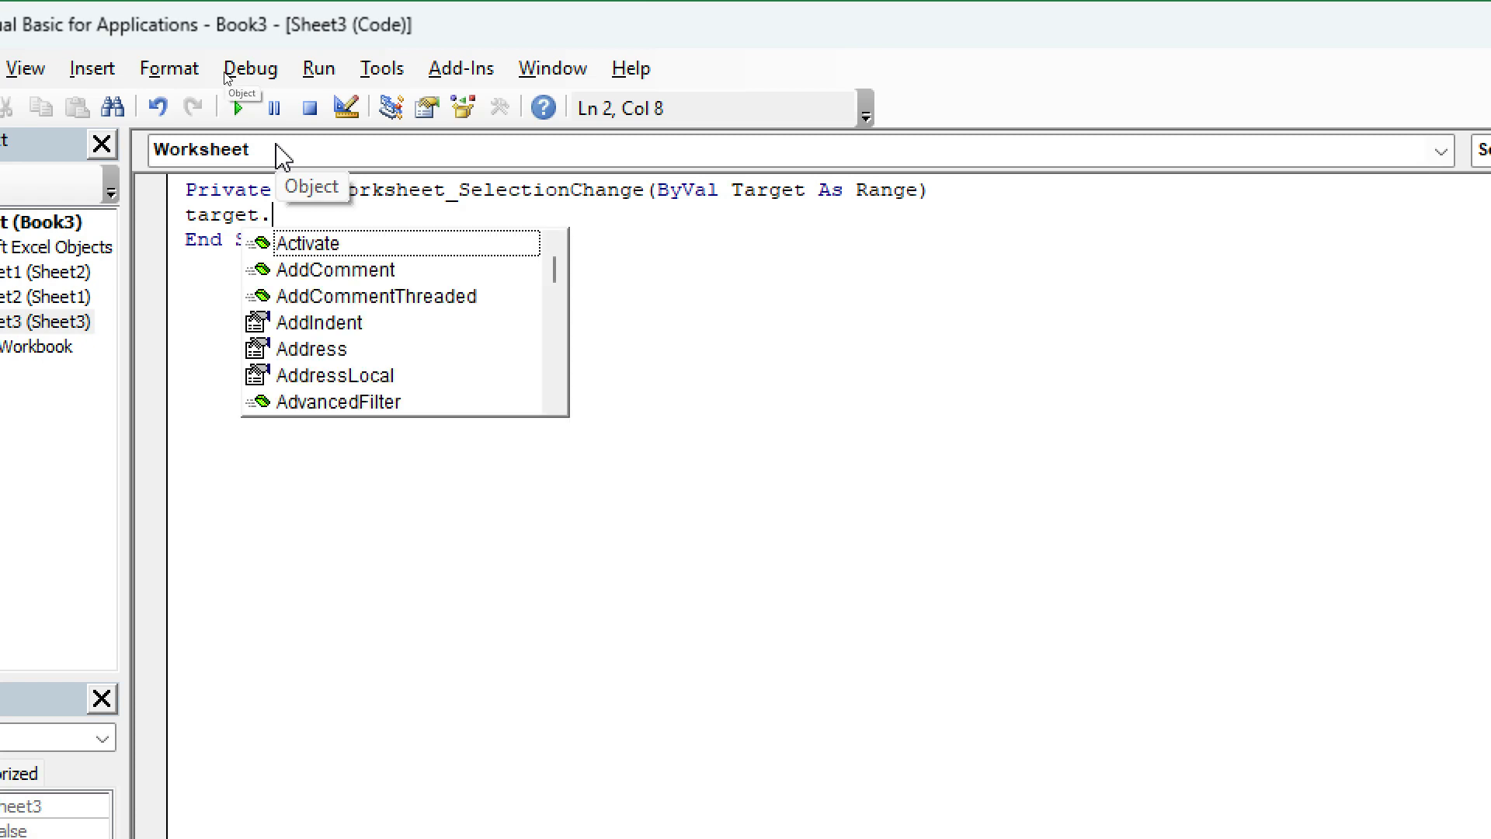
{"action": "type", "text": "cal"}
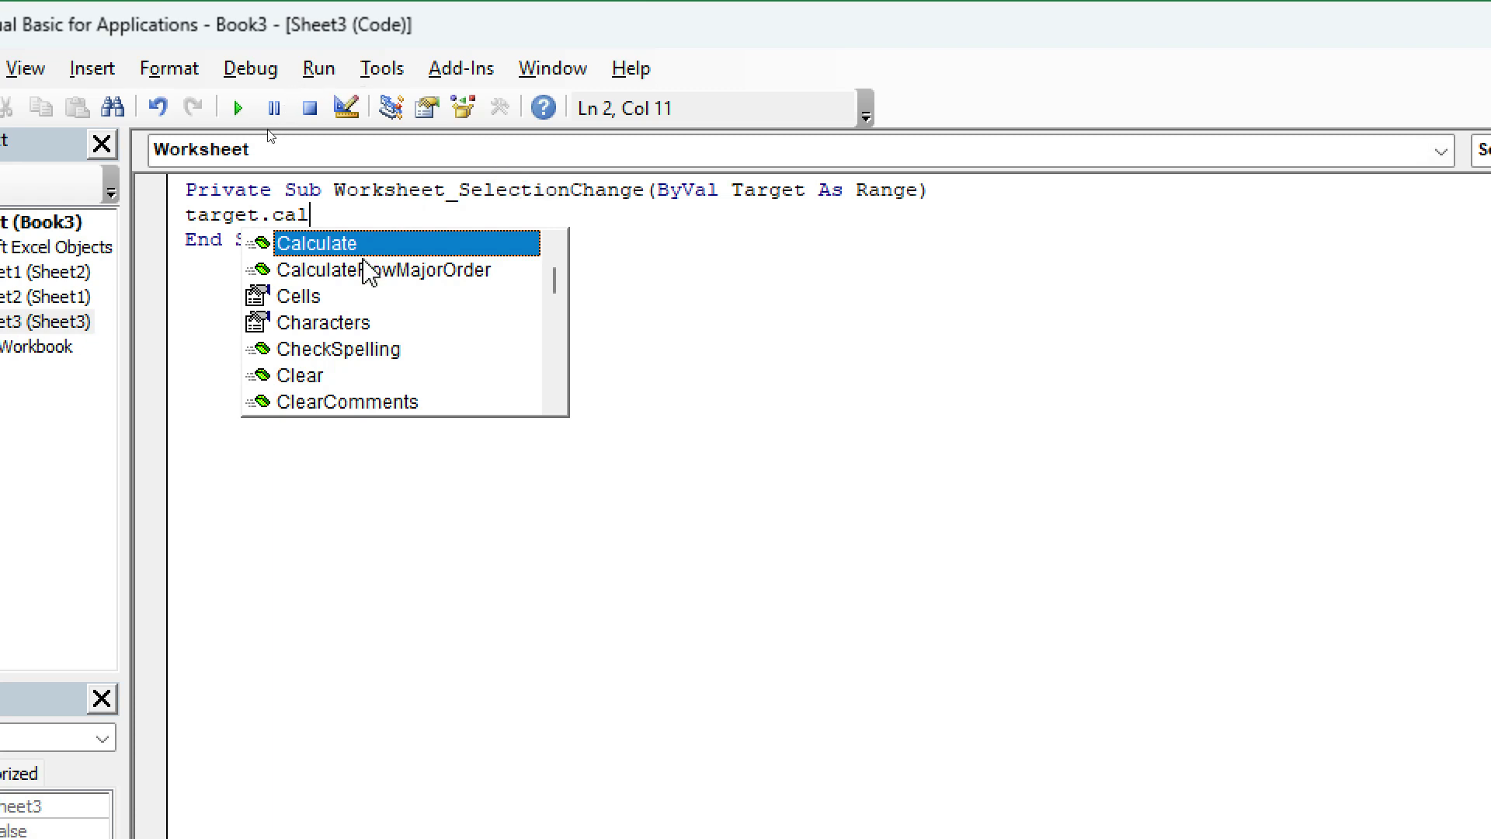
{"action": "key", "text": "Tab"}
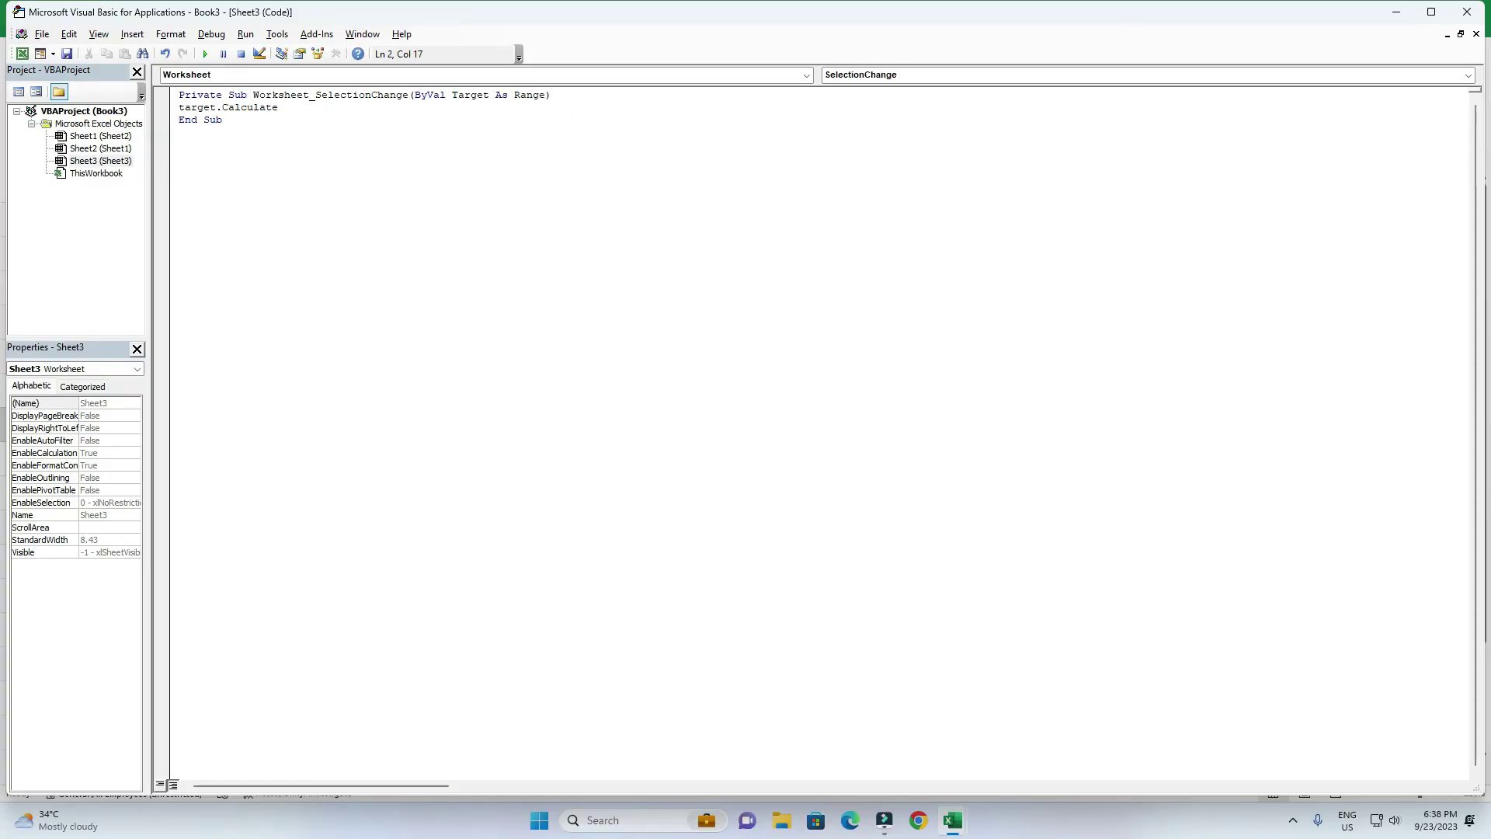
{"action": "left_click", "coordinate": [1467, 11]}
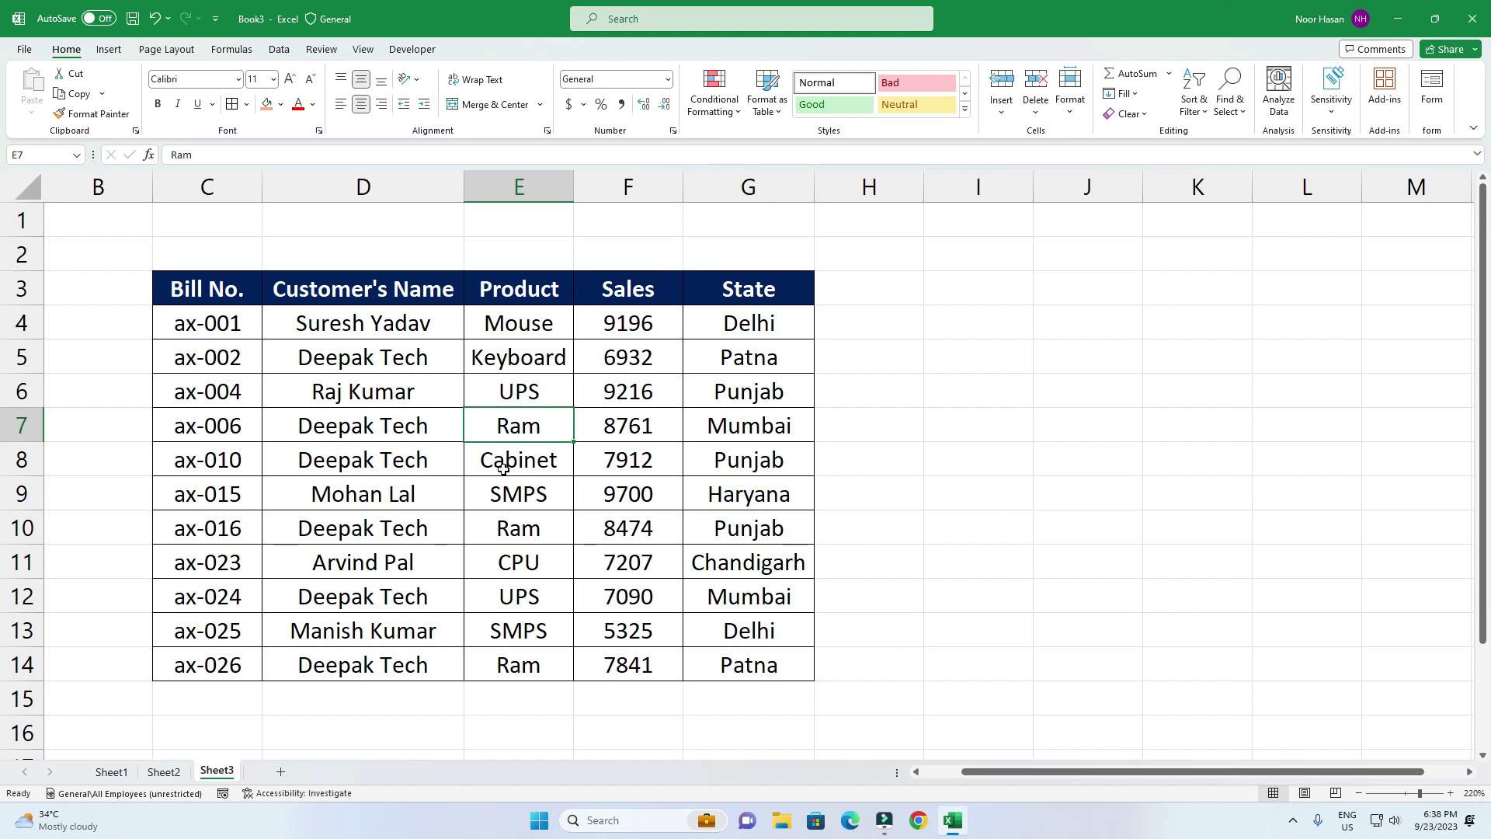
Click customer names in rows 10, 8, 6 and others, ending on row 6's ax-004 record
{"action": "left_click", "coordinate": [431, 526]}
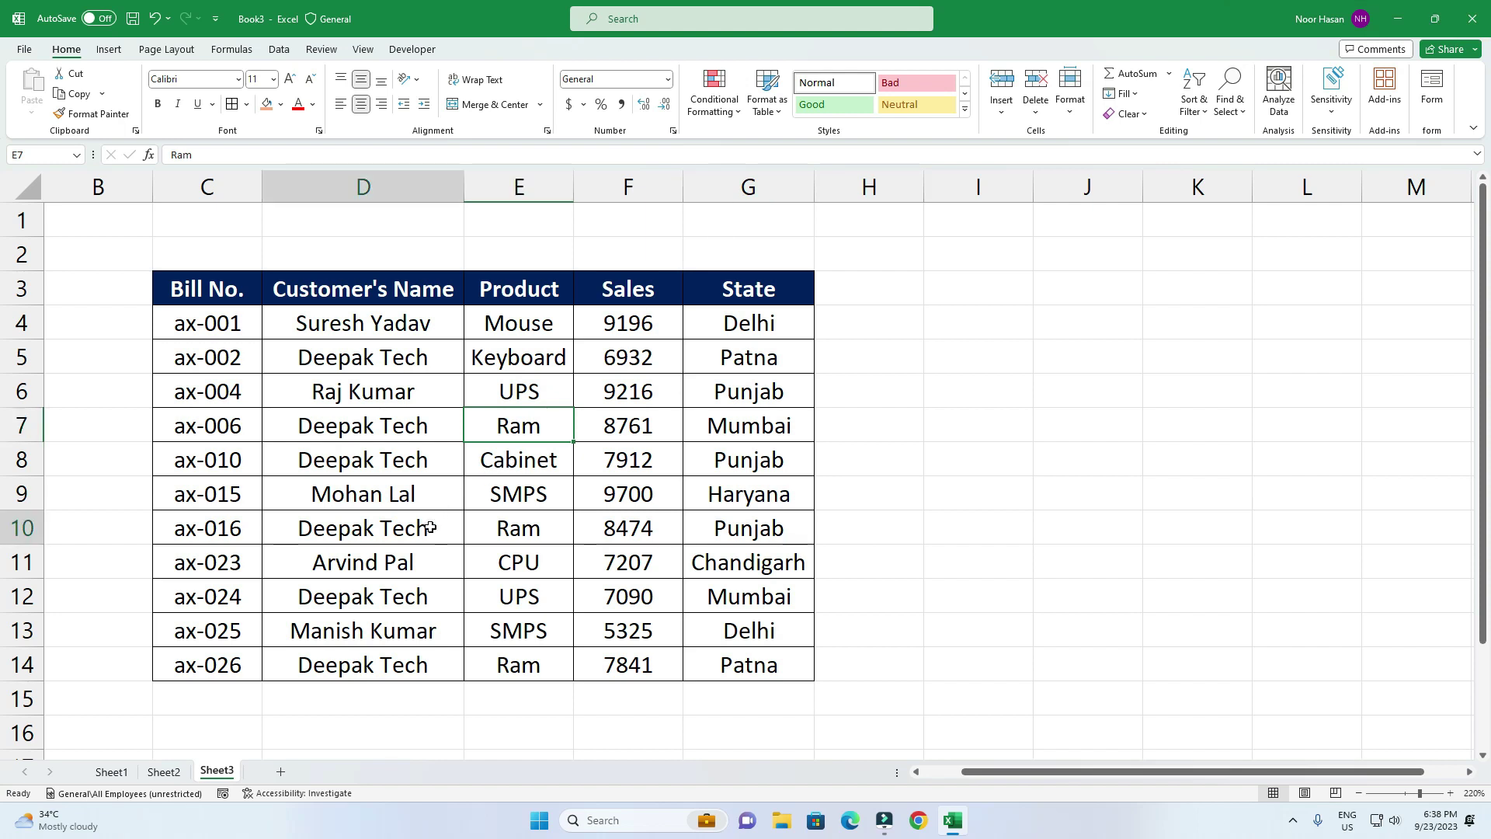
{"action": "left_click", "coordinate": [428, 465]}
{"action": "left_click", "coordinate": [419, 395]}
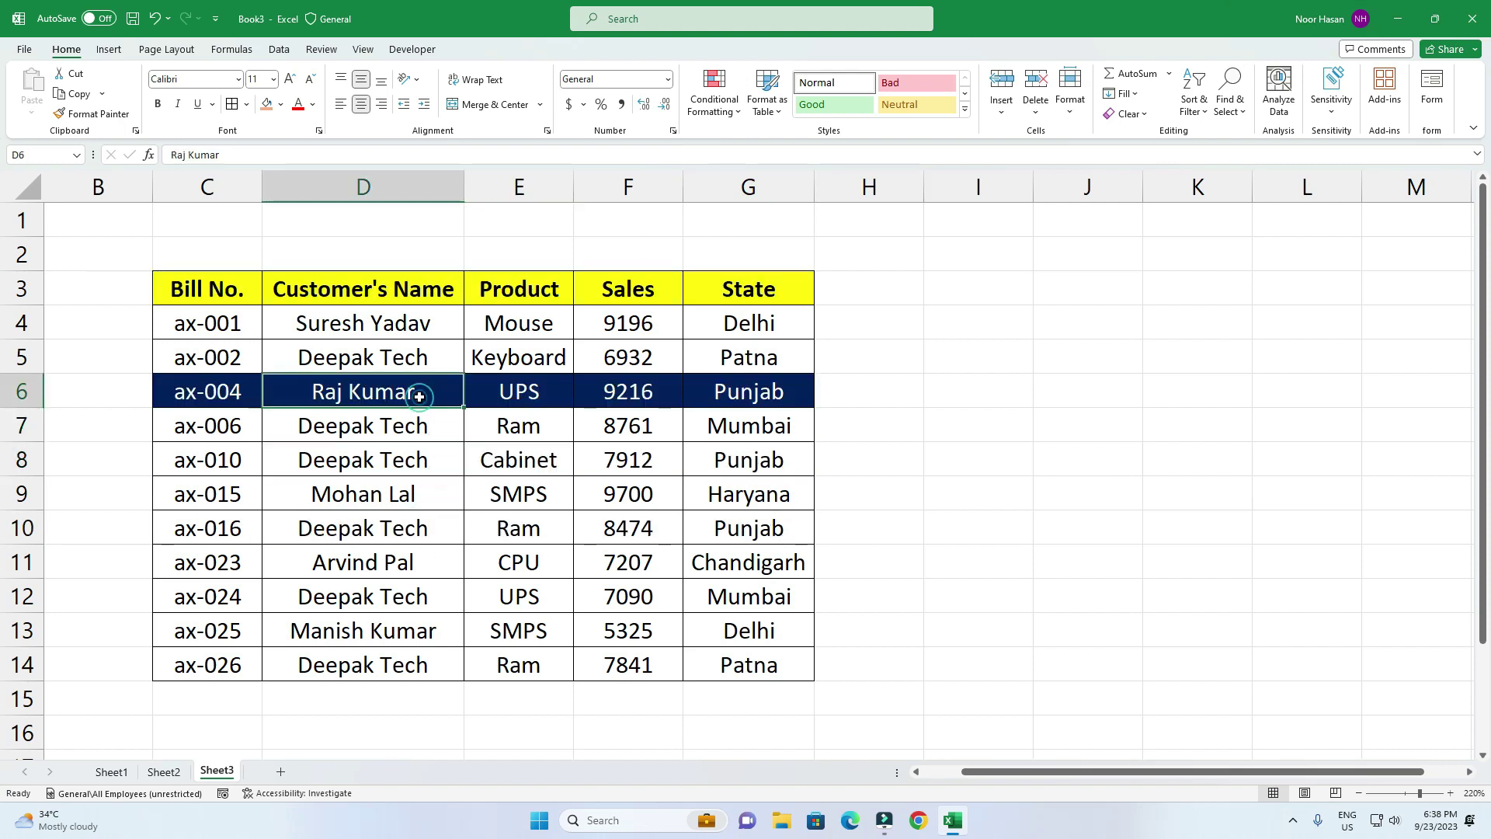
{"action": "left_click", "coordinate": [421, 557]}
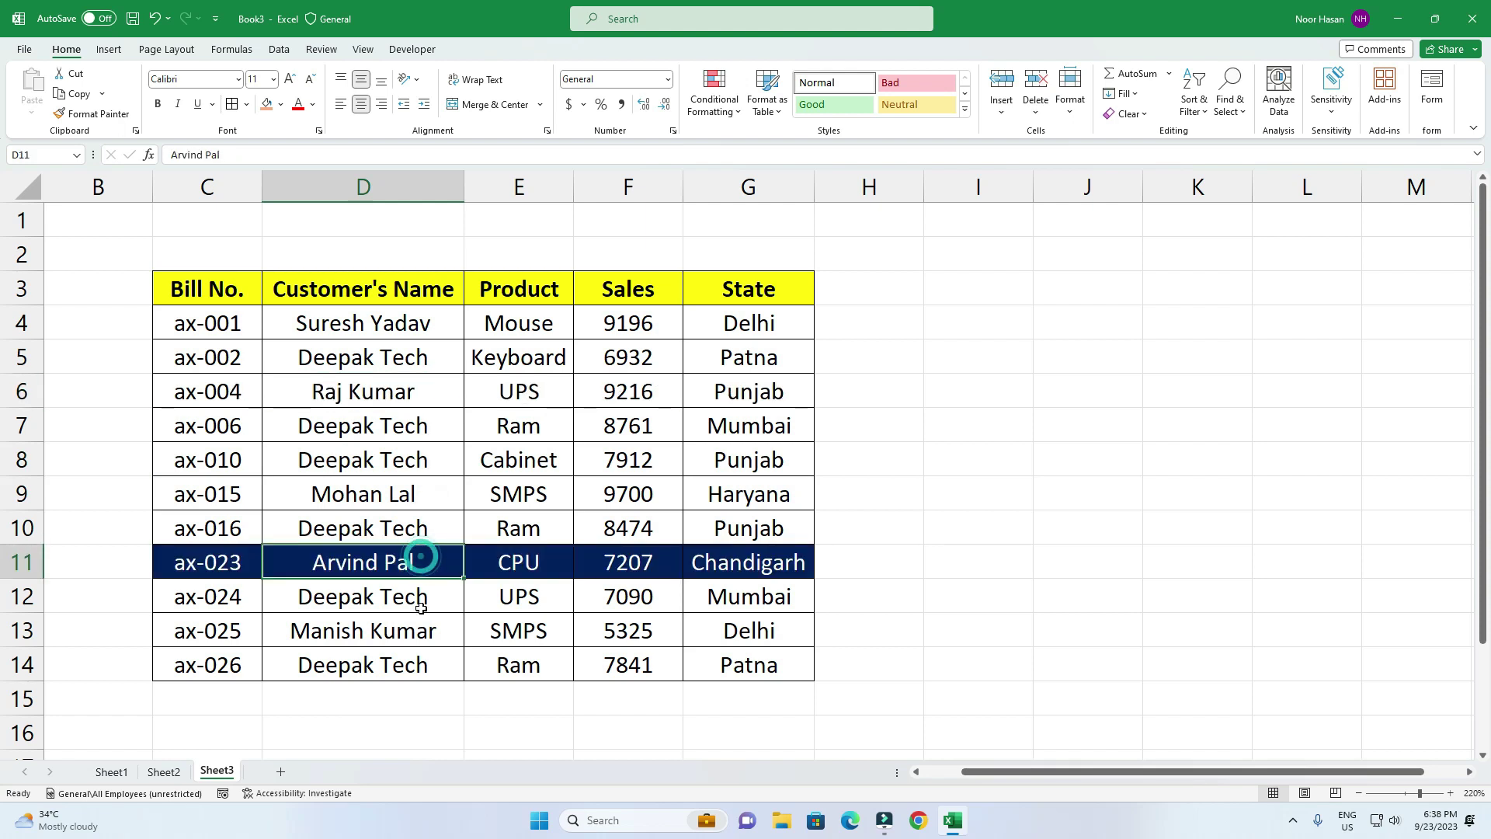
{"action": "left_click", "coordinate": [422, 627]}
{"action": "left_click", "coordinate": [432, 499]}
{"action": "left_click", "coordinate": [426, 426]}
{"action": "left_click", "coordinate": [429, 389]}
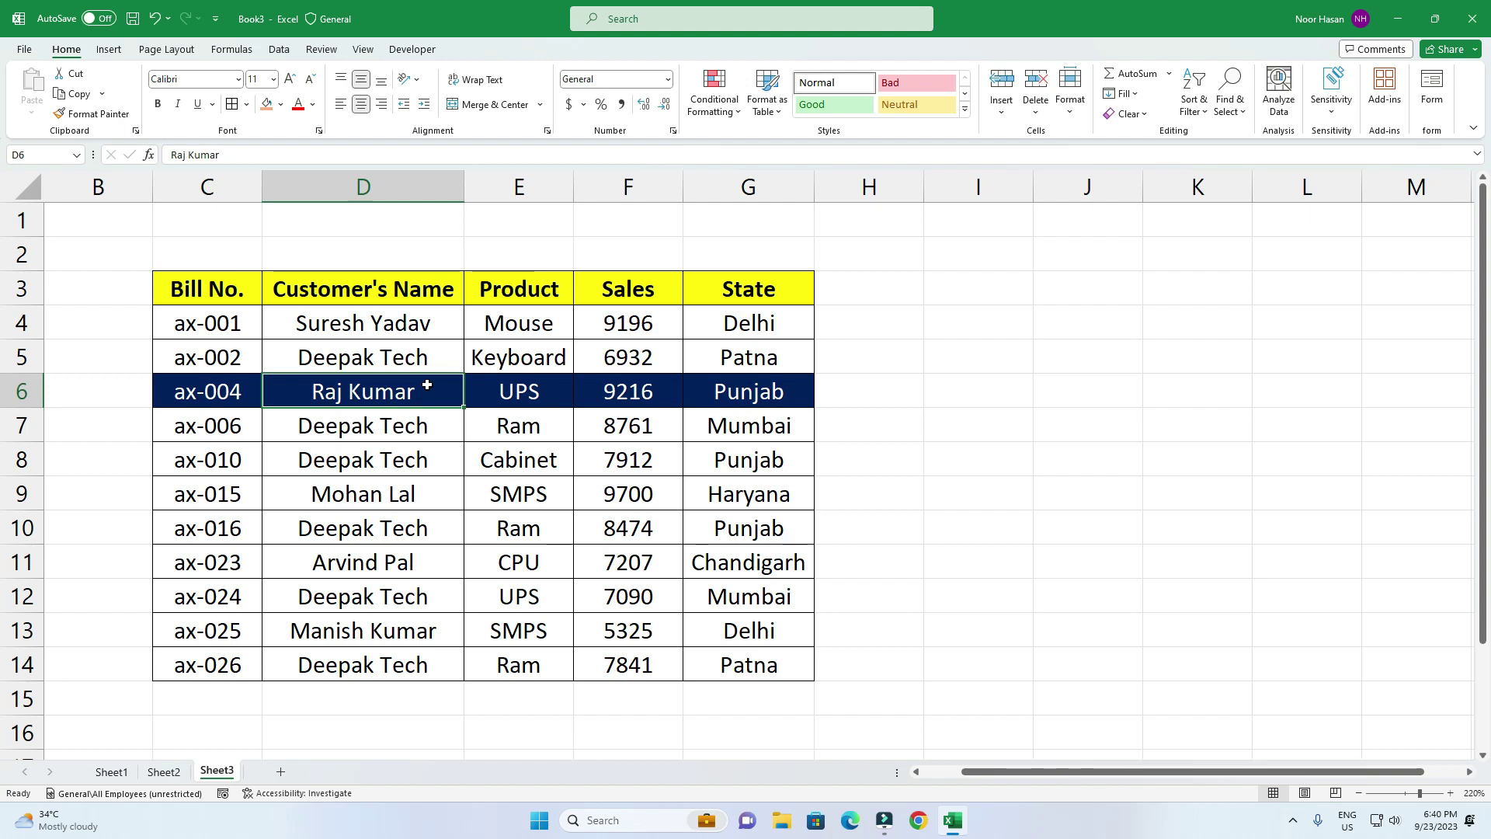
Save the workbook as Book3 with type Excel Macro-Enabled Workbook
{"action": "left_click", "coordinate": [22, 50]}
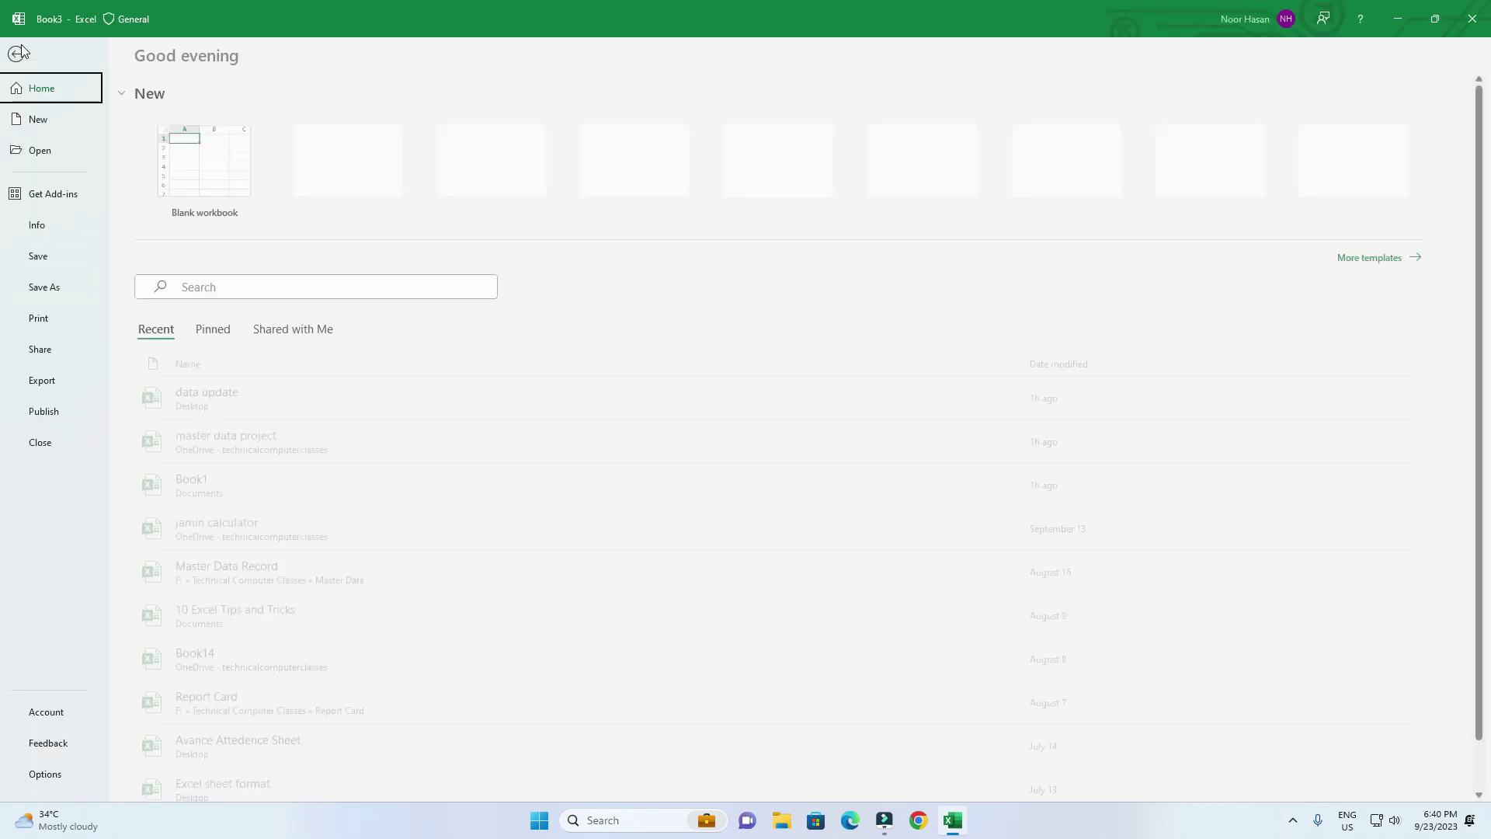
{"action": "left_click", "coordinate": [49, 262]}
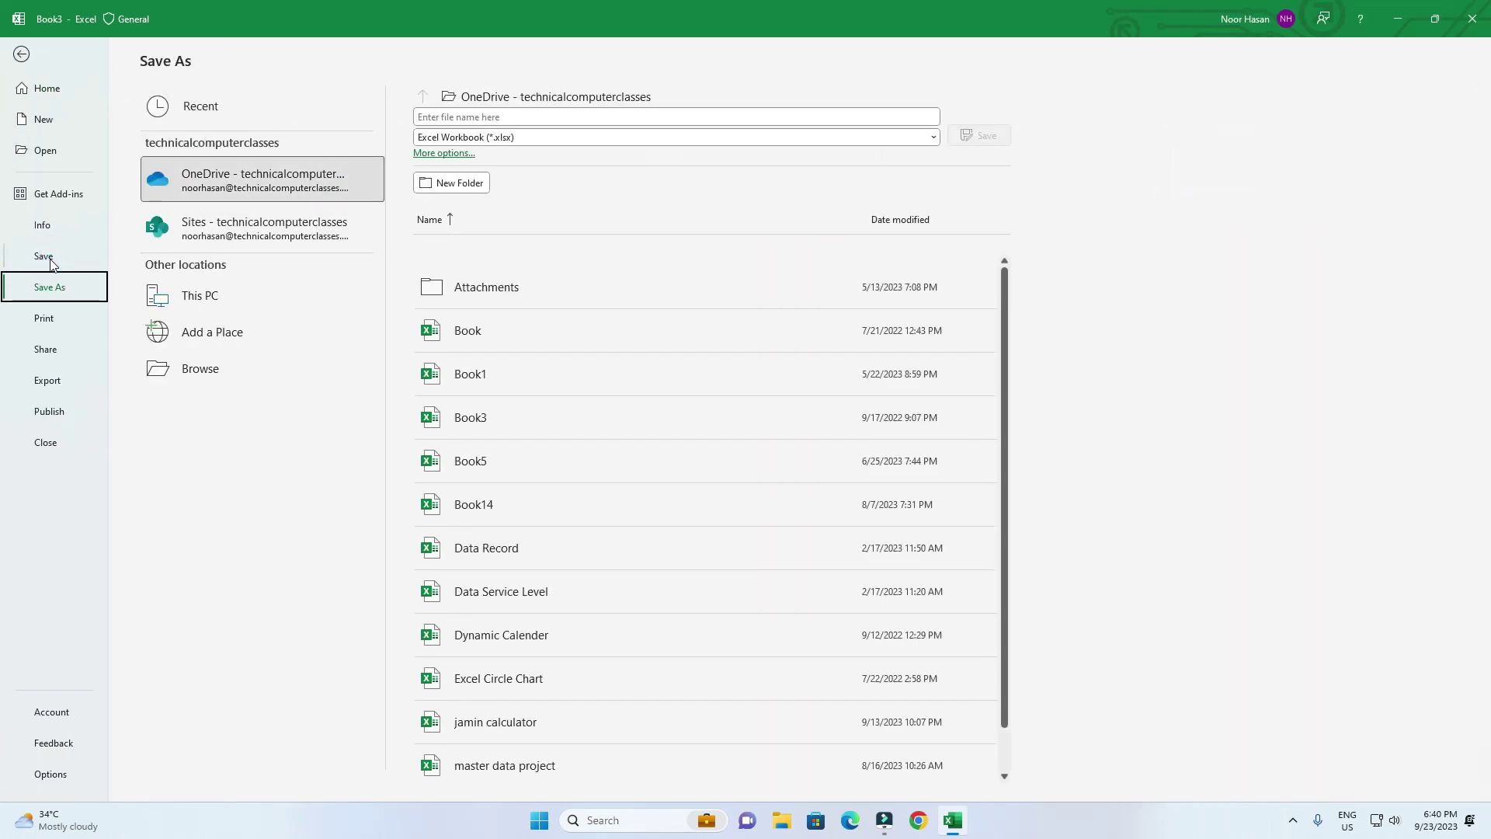
{"action": "left_click", "coordinate": [185, 371]}
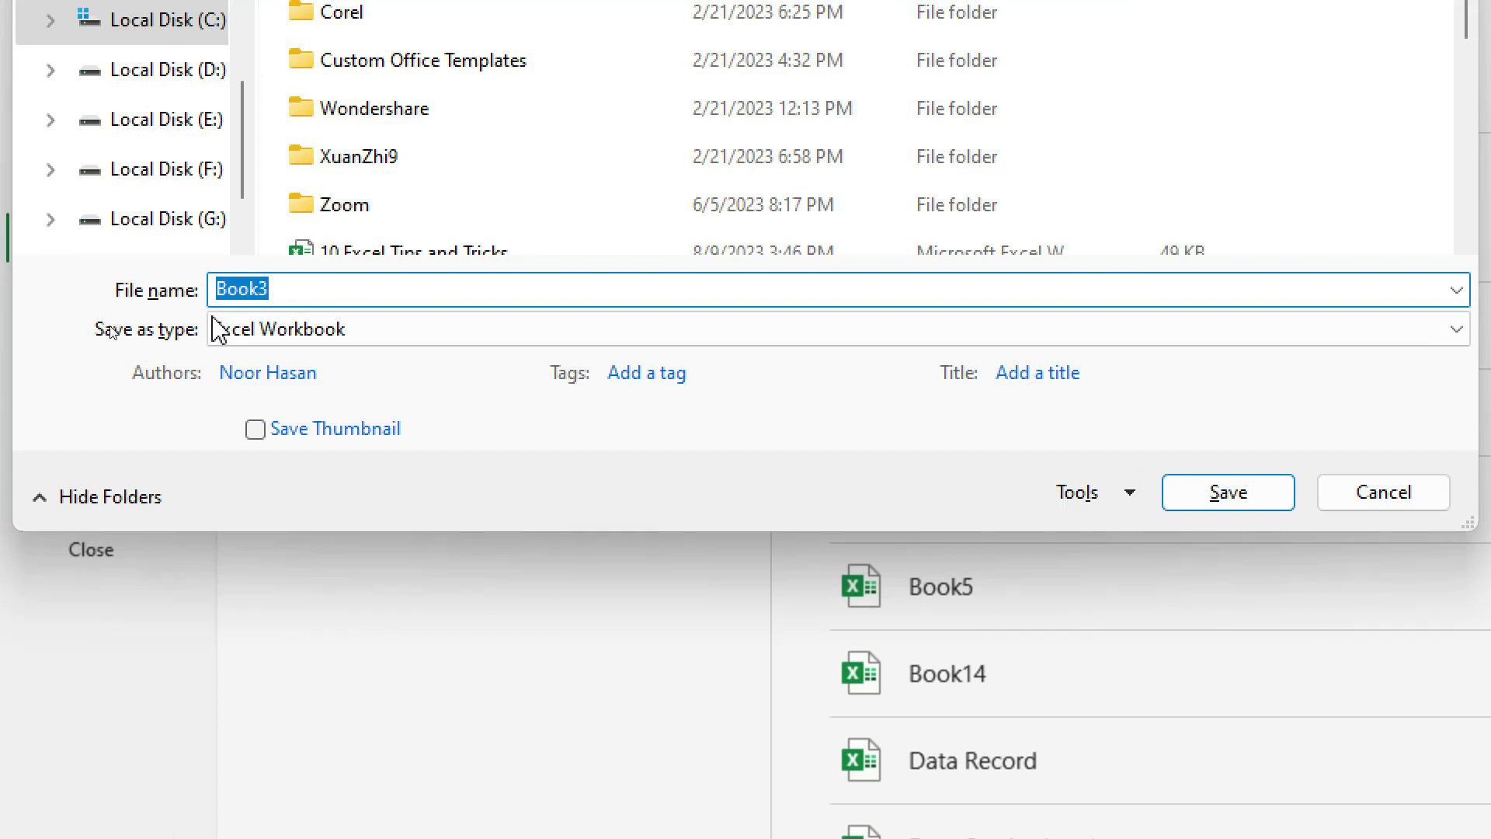
{"action": "left_click", "coordinate": [145, 332]}
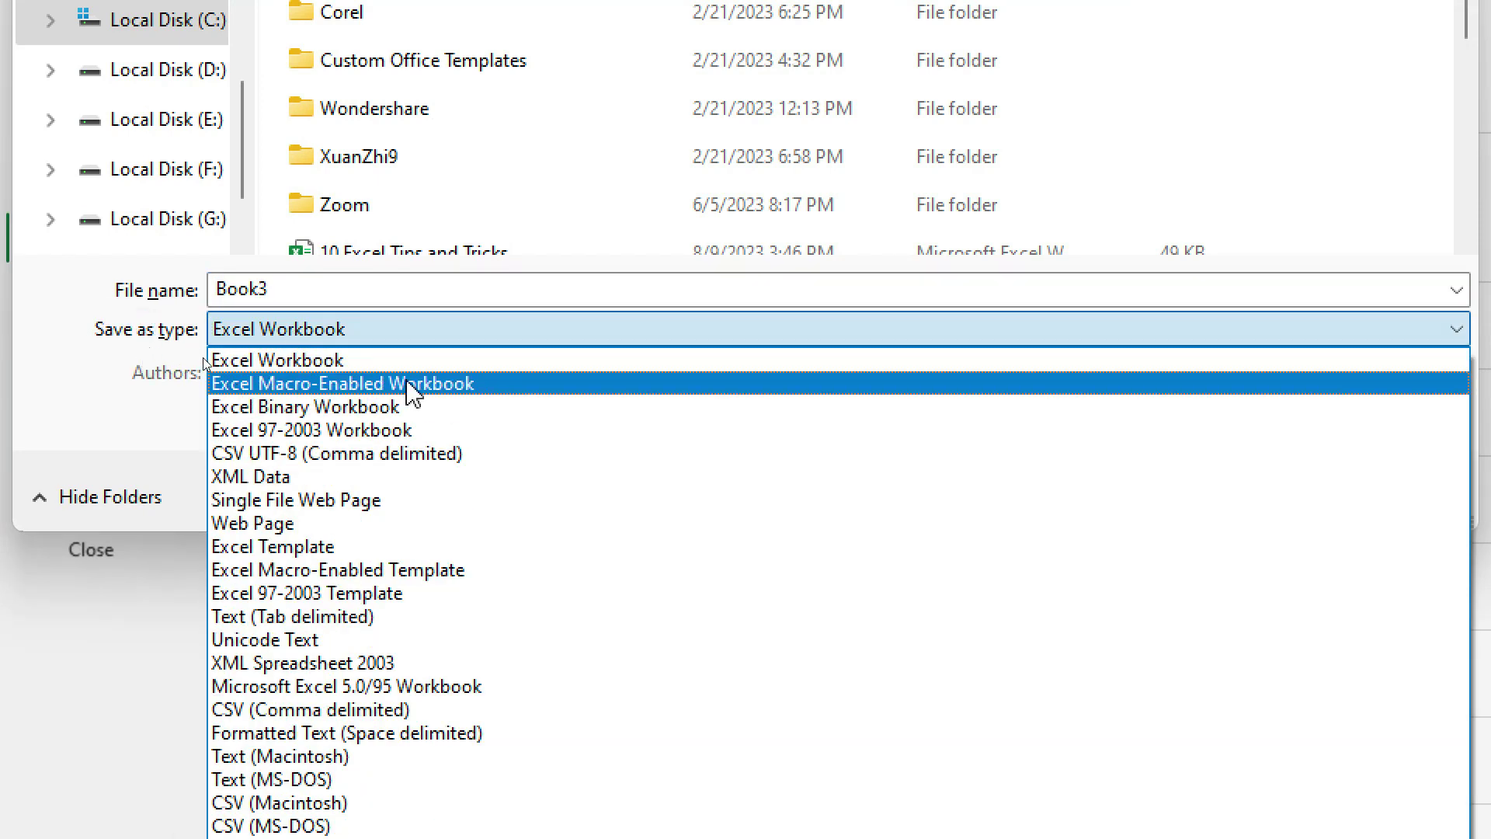
{"action": "left_click", "coordinate": [396, 384]}
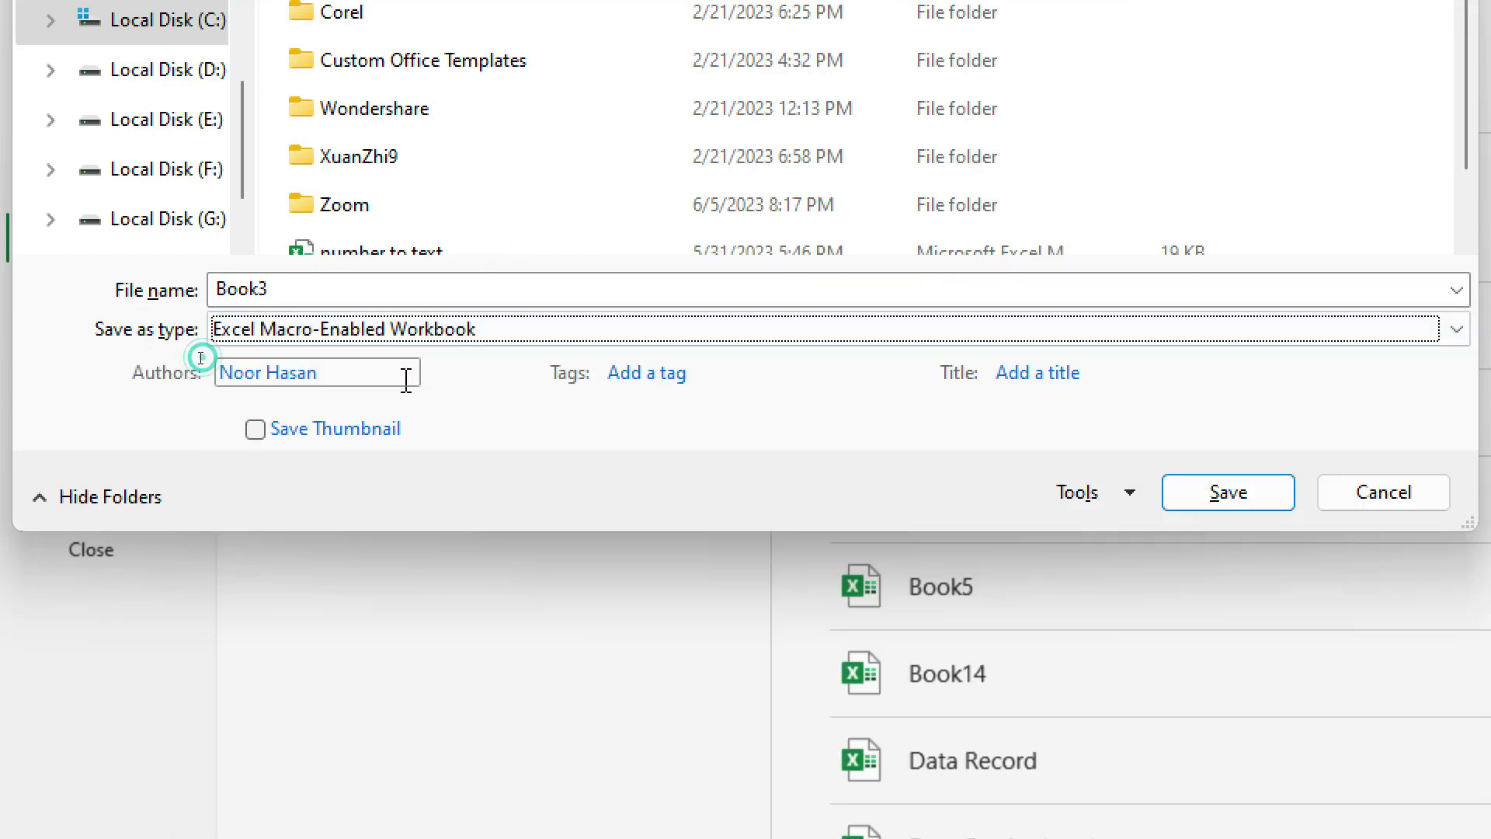
{"action": "double_click", "coordinate": [273, 289]}
{"action": "left_click", "coordinate": [1199, 494]}
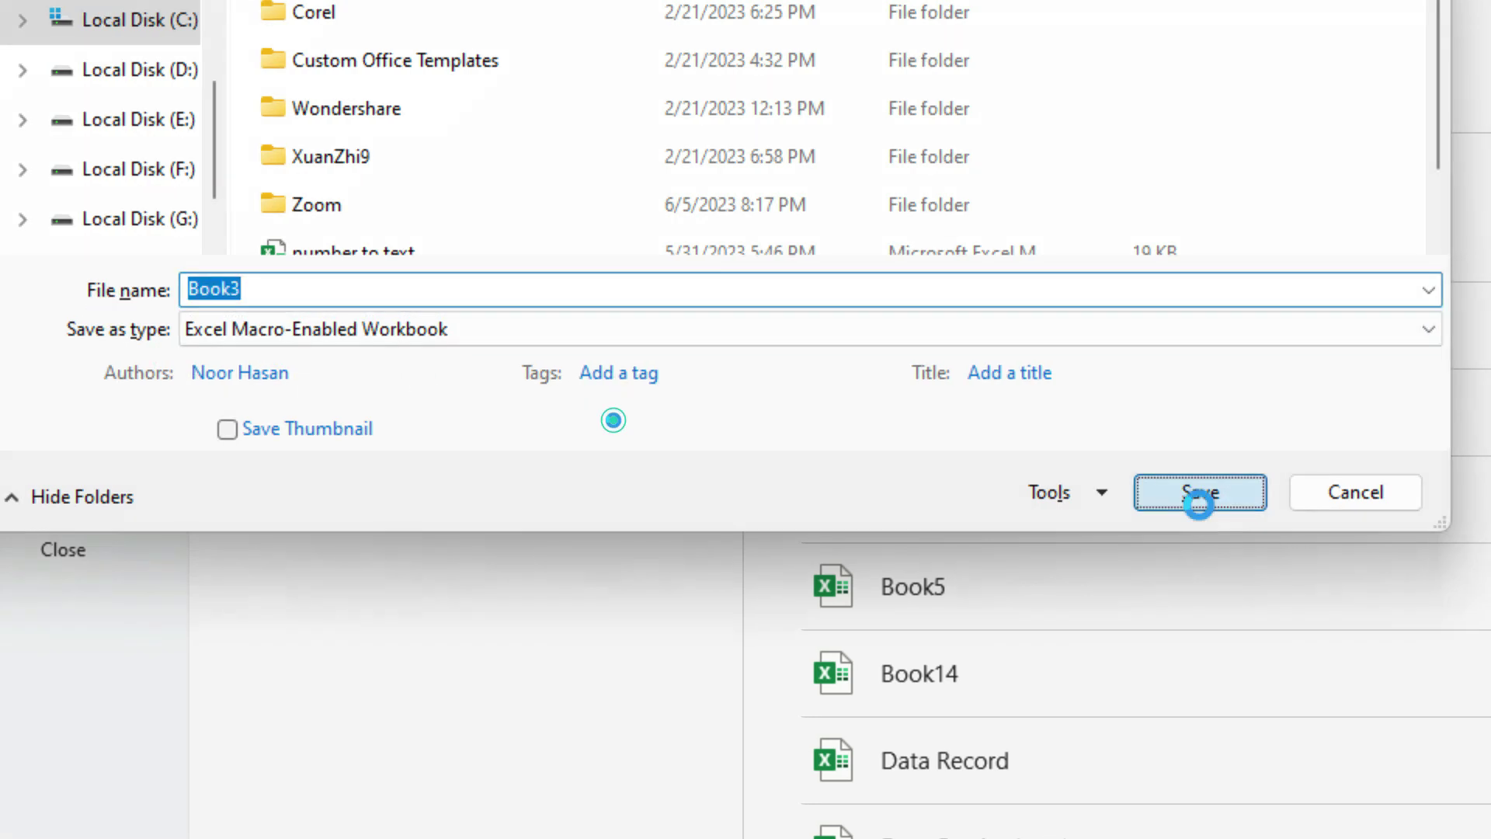
{"action": "key", "text": "alt"}
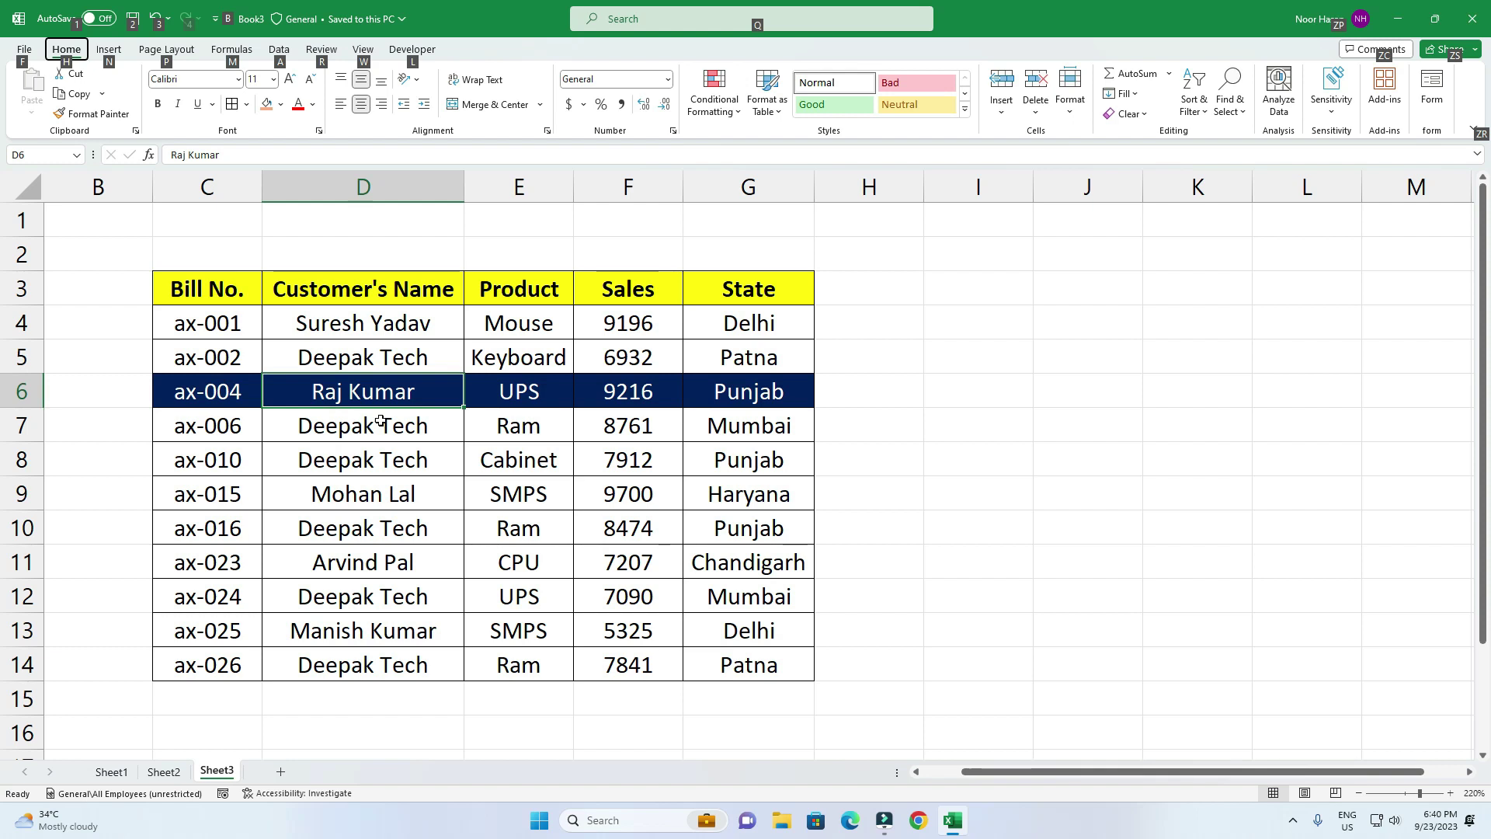
{"action": "key", "text": "Escape"}
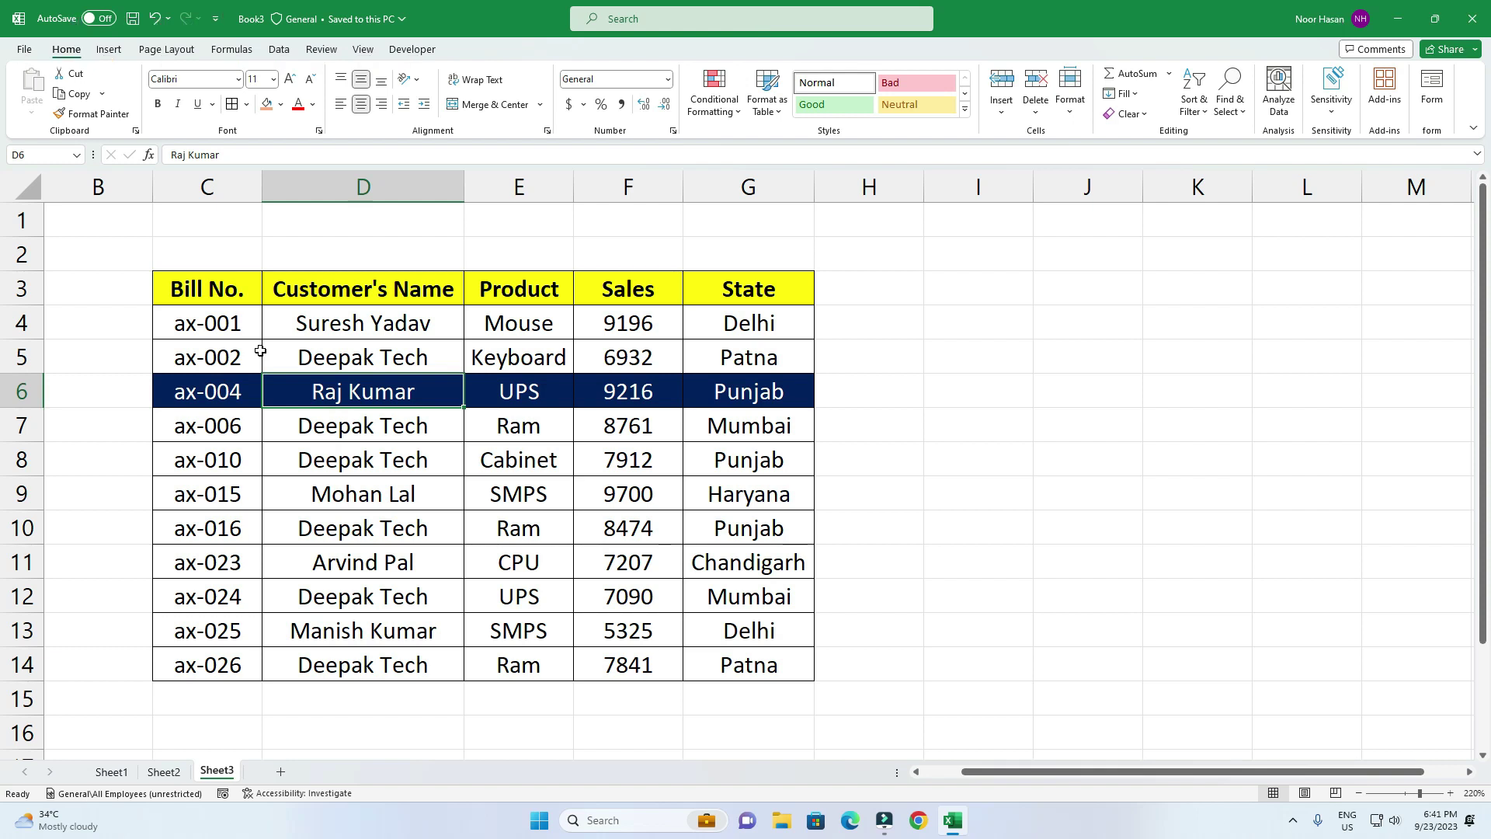